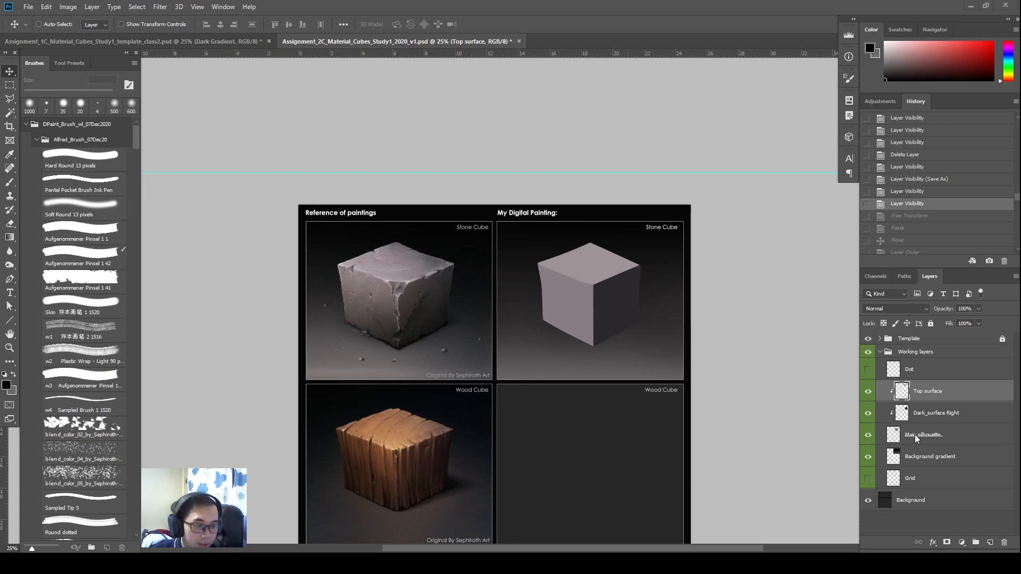
- Put the Main silhouette layer into Warp transform and bulge its right and left edges slightly outward
left_click(916, 438)
key("ctrl+t")
key("Return")
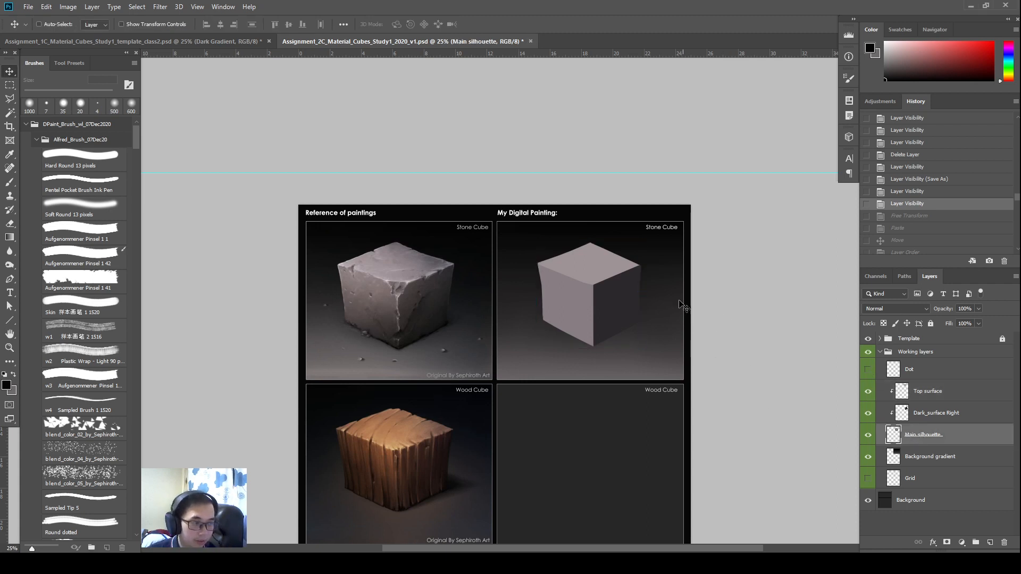
left_click_drag(563, 308, 583, 267)
key("ctrl+t")
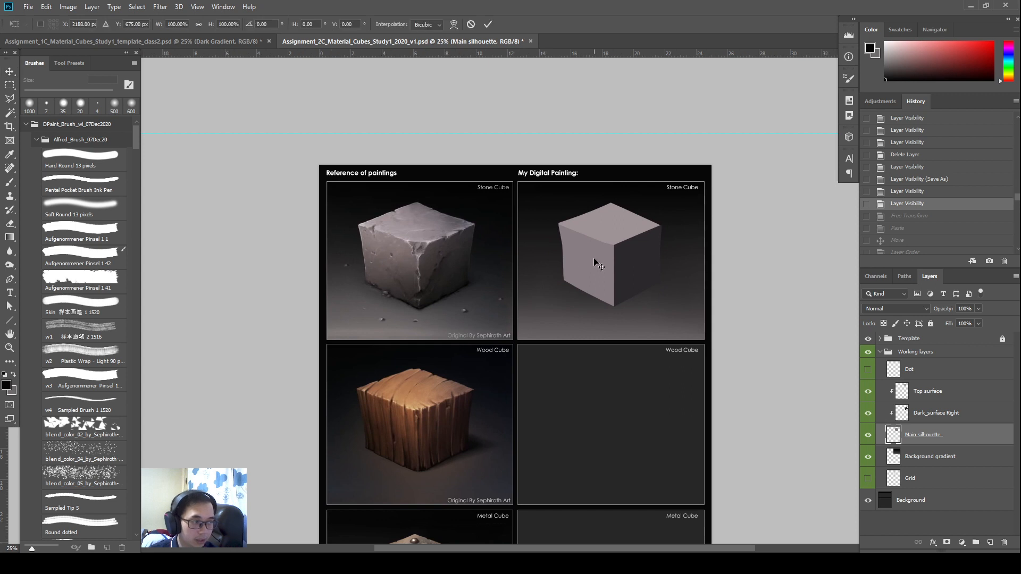
right_click(594, 258)
left_click(613, 325)
left_click_drag(663, 233, 675, 237)
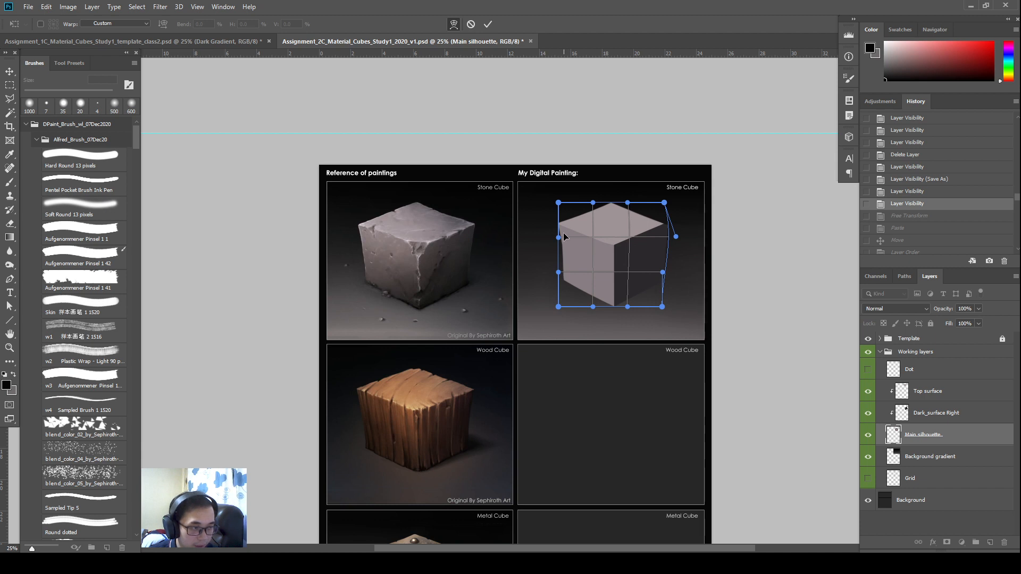
left_click_drag(558, 237, 556, 240)
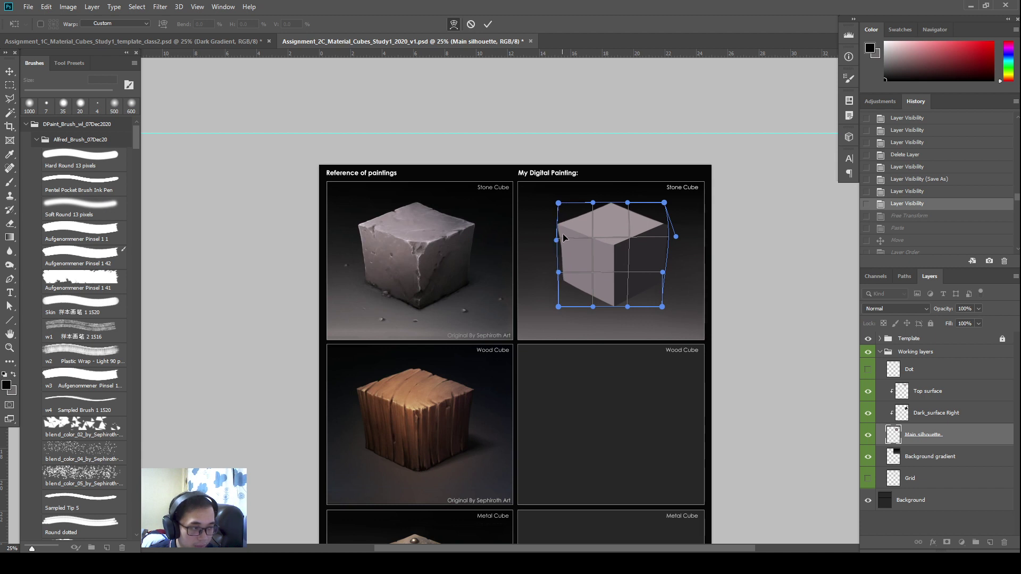
- Subtly bow the top and bottom edges and top-right corner, then commit the warp
right_click(591, 224)
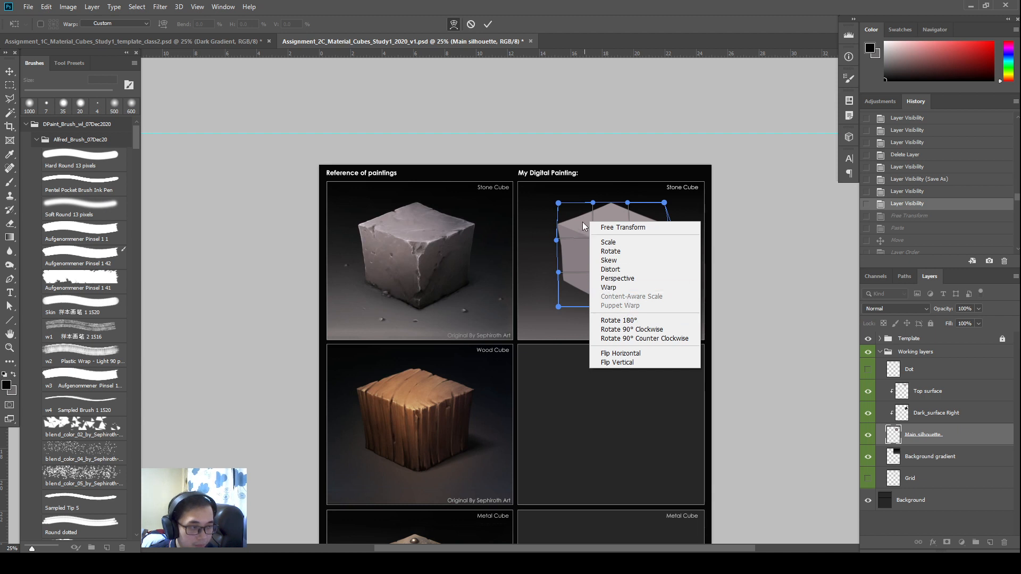
left_click(628, 289)
left_click_drag(599, 216, 603, 224)
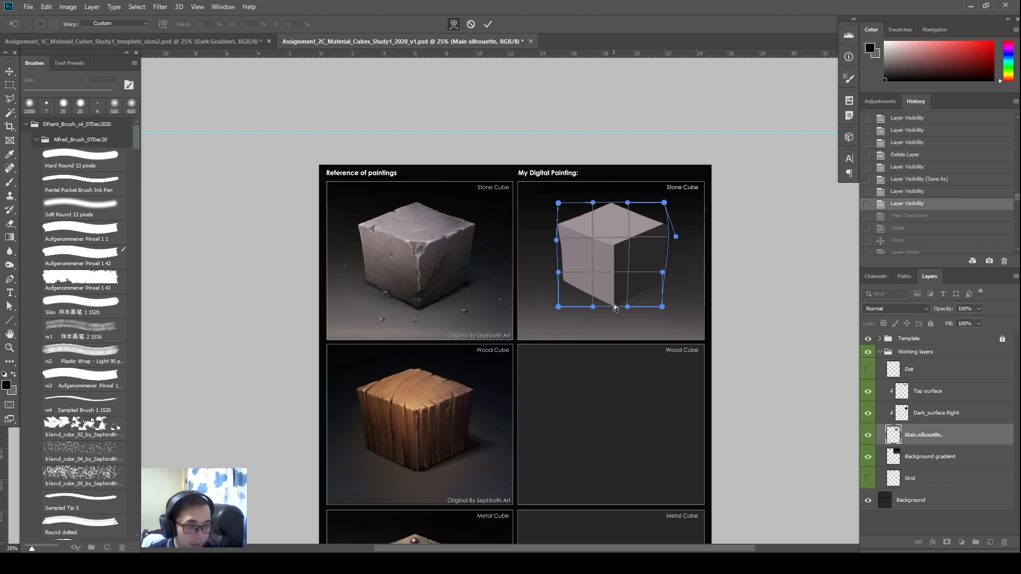
left_click_drag(614, 302, 615, 310)
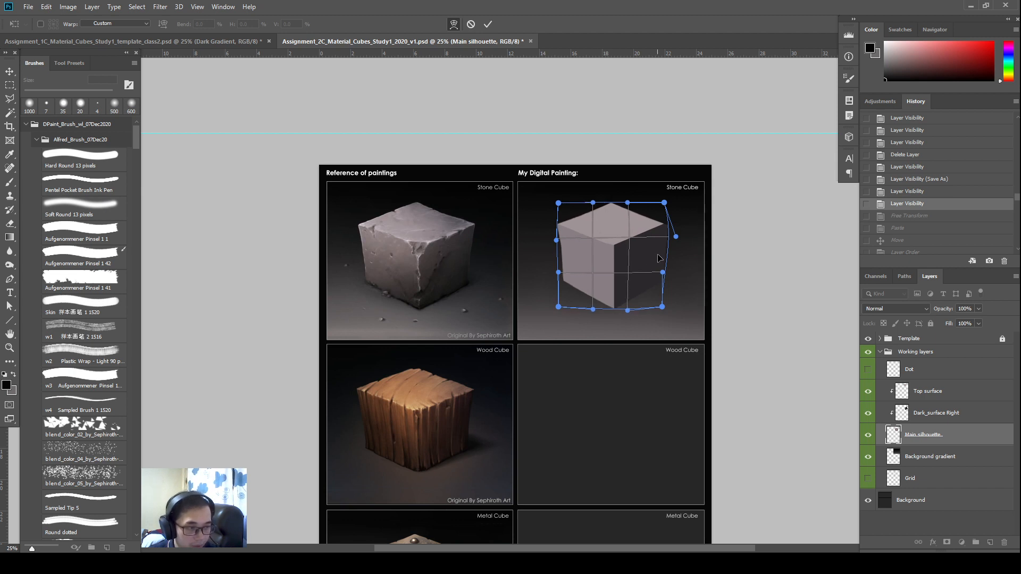
left_click_drag(676, 238, 678, 232)
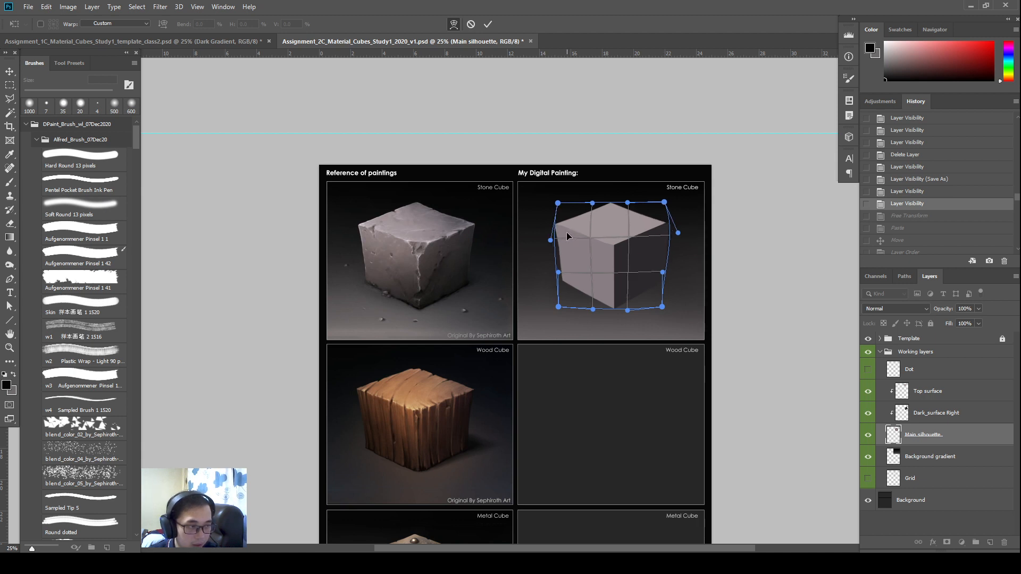
key("Return")
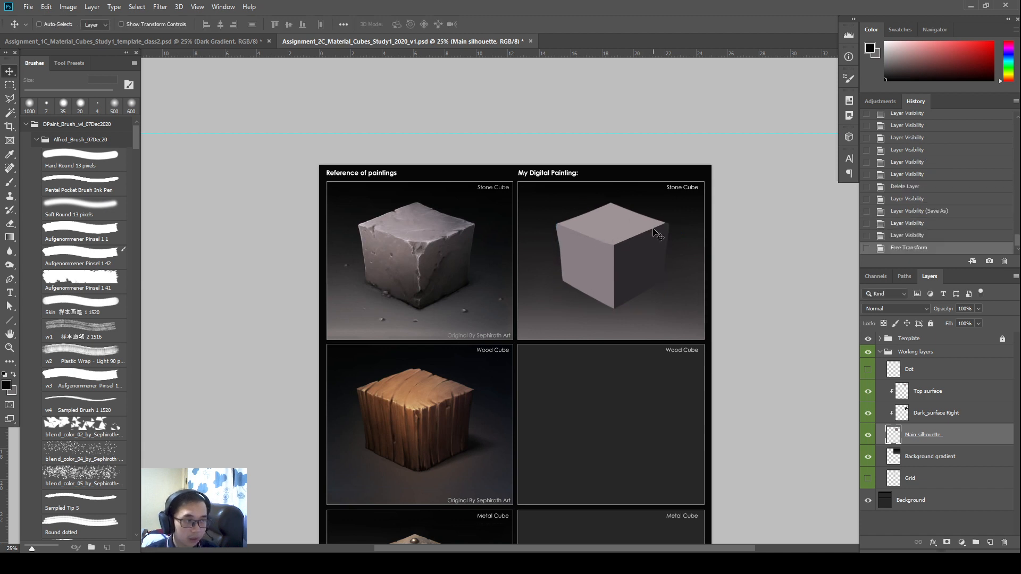
- Nudge the Dark_surface Right layer up and delete the triangular overhang above the top face with a Polygonal Lasso selection
left_click(922, 415)
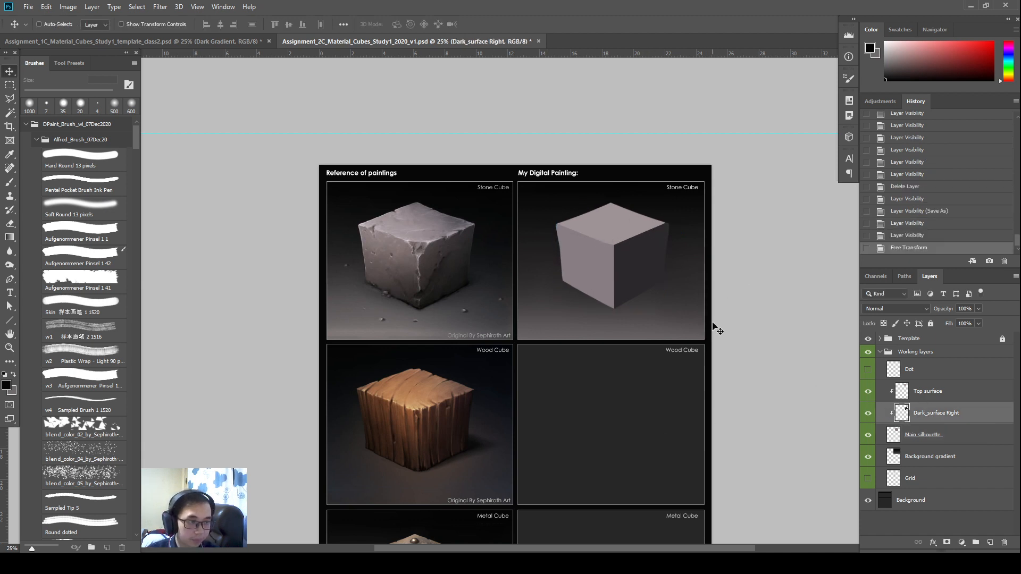
key("Up")
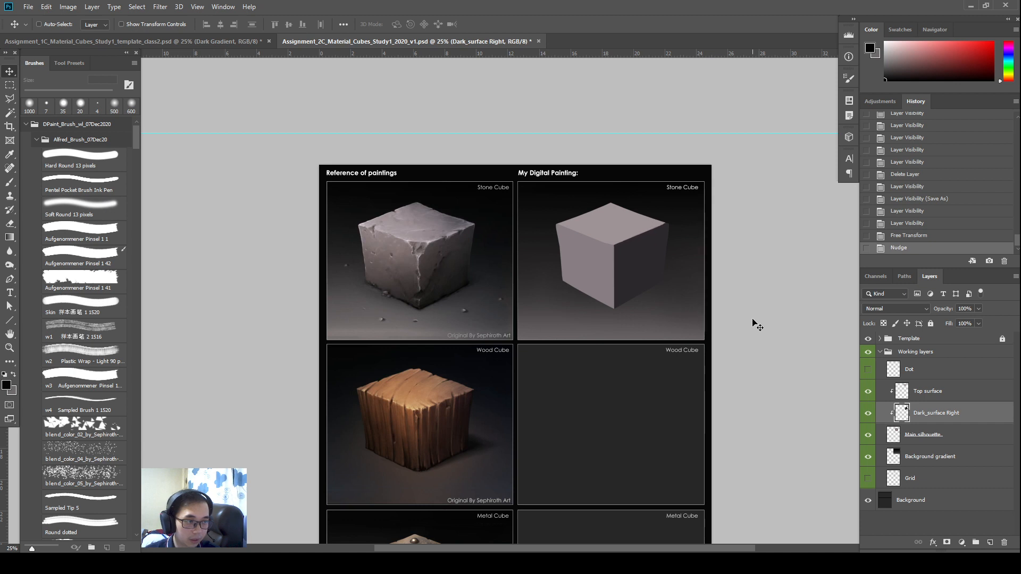
key("l")
left_click(700, 213)
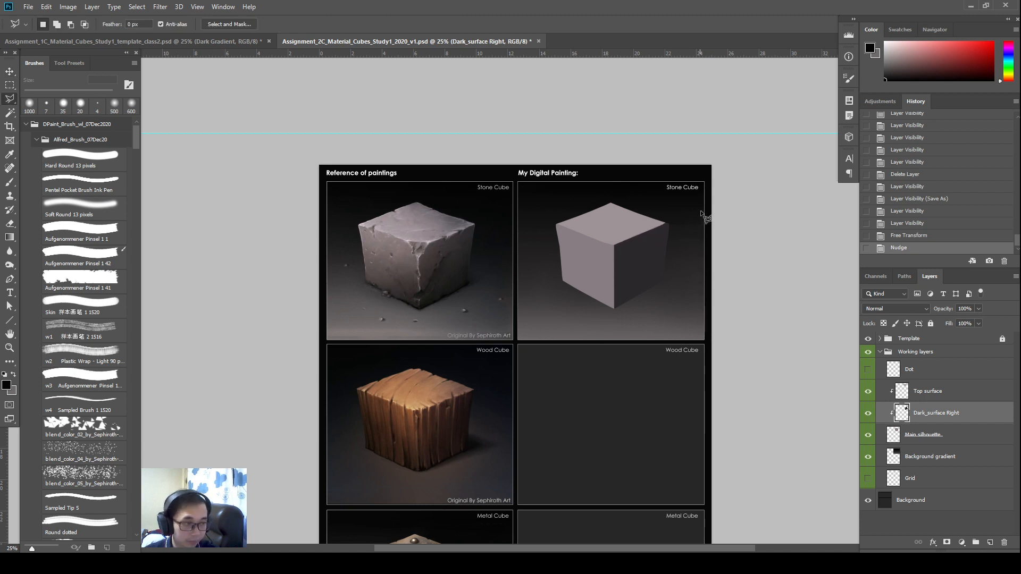
left_click(610, 244)
double_click(613, 195)
key("Delete")
- On the Top surface layer, deselect and smudge the cube's top-right edge to soften it
left_click(892, 390)
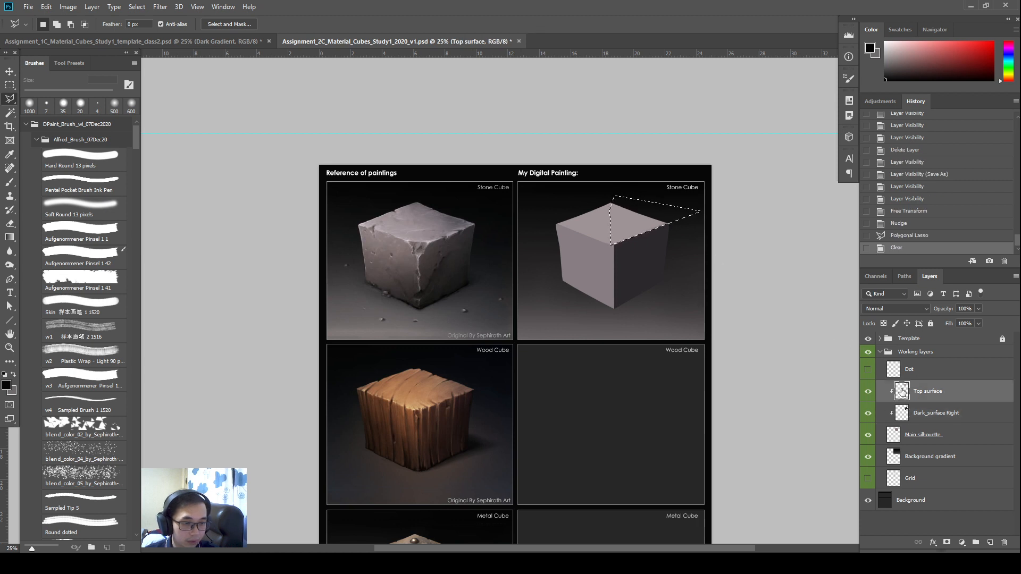
key("ctrl+d")
key("ctrl+t")
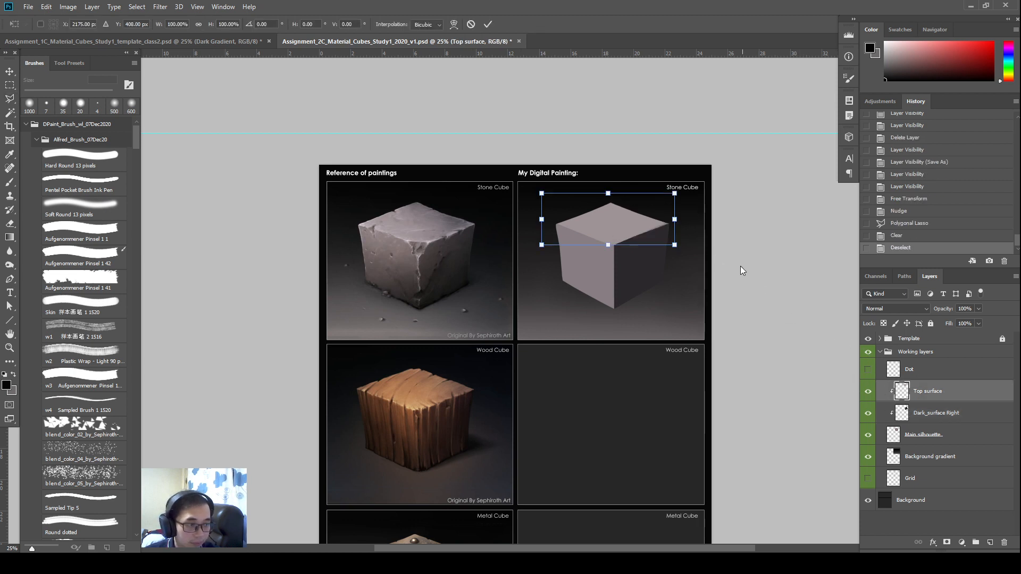
key("Return")
key("r")
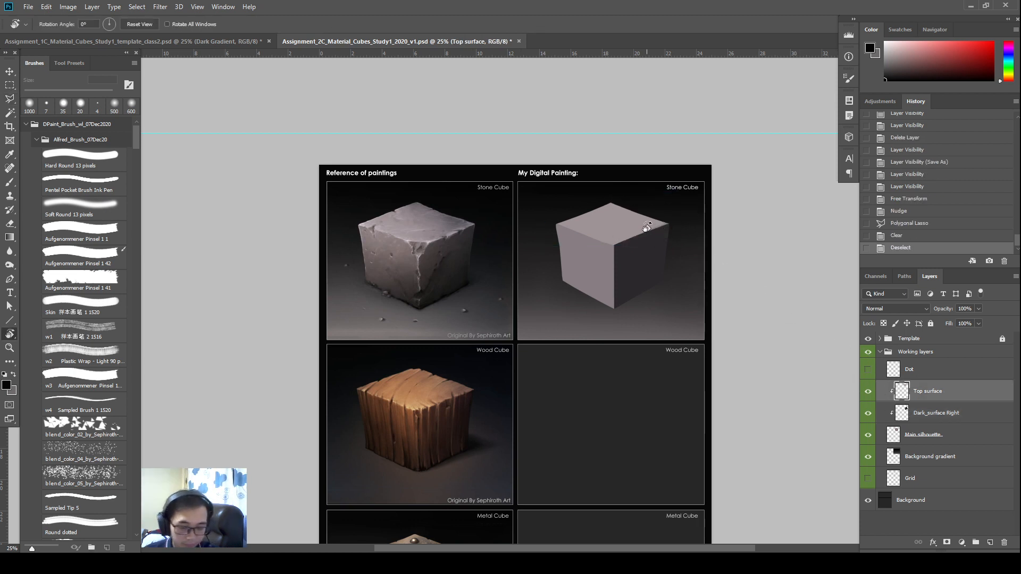
key("r")
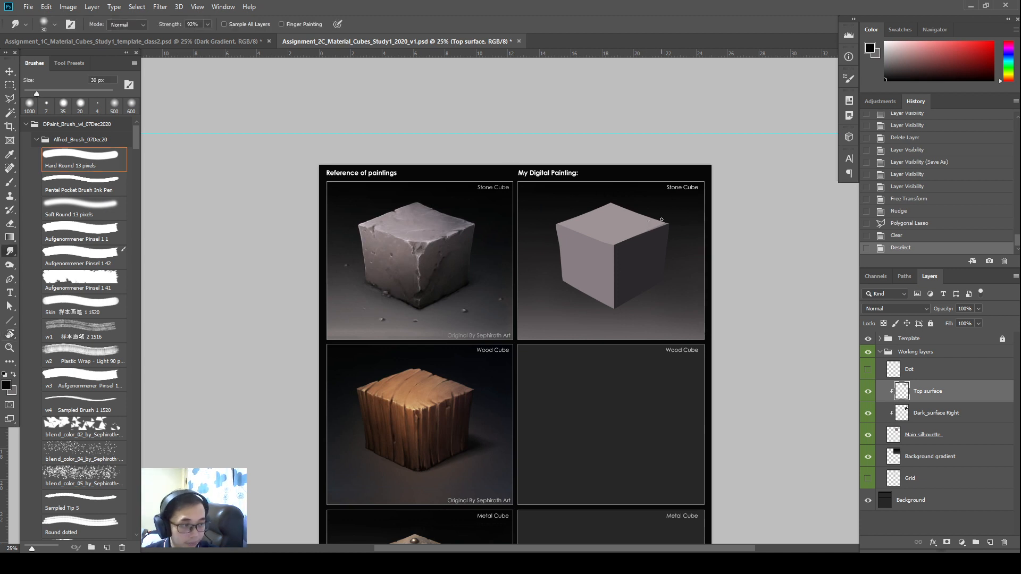
left_click_drag(669, 223, 664, 223)
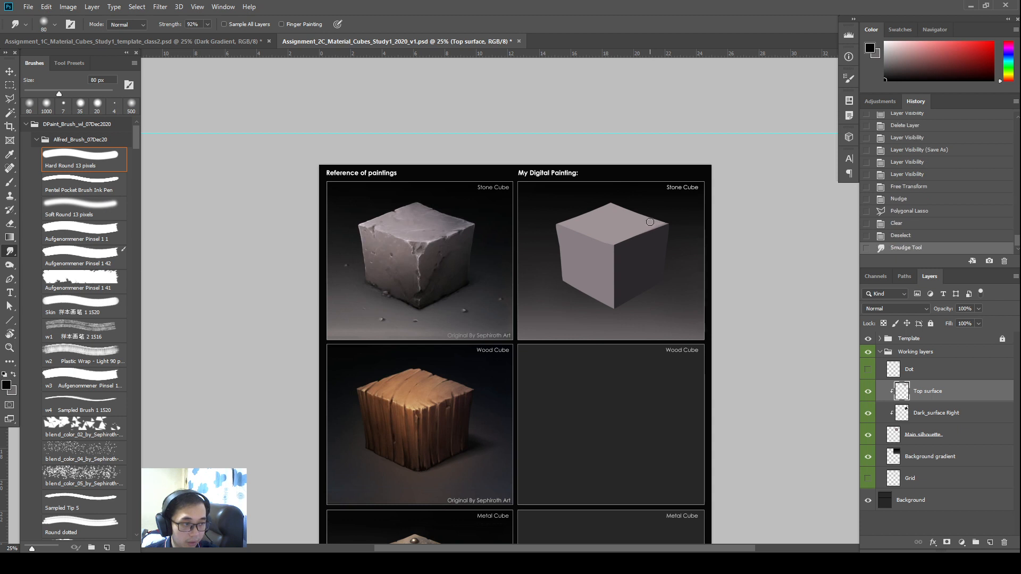
left_click_drag(659, 217, 636, 298)
scroll(647, 309, "up", 1)
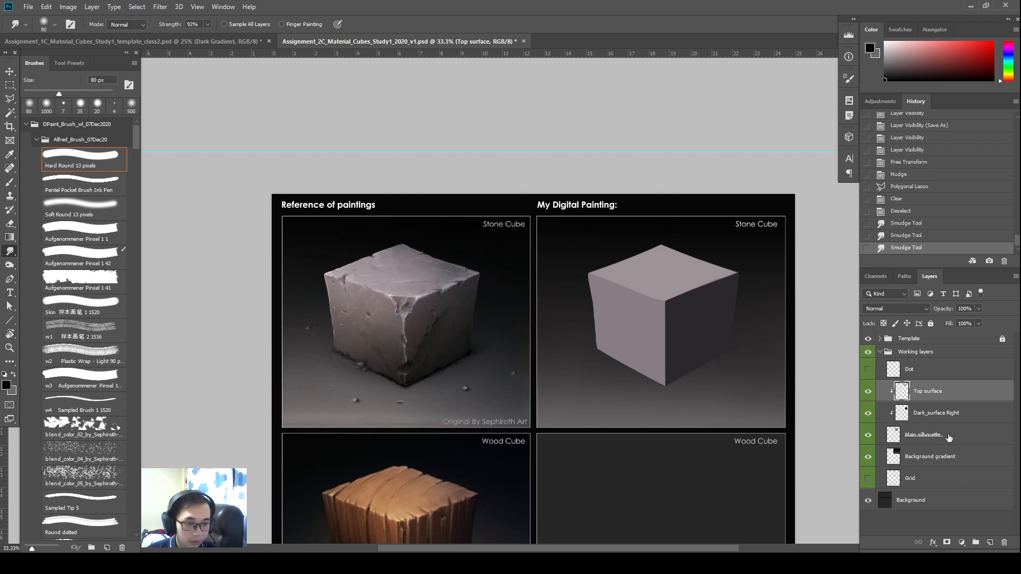
- On Main silhouette, dab brush chips along the top face edge to make it uneven
left_click(949, 437)
key("b")
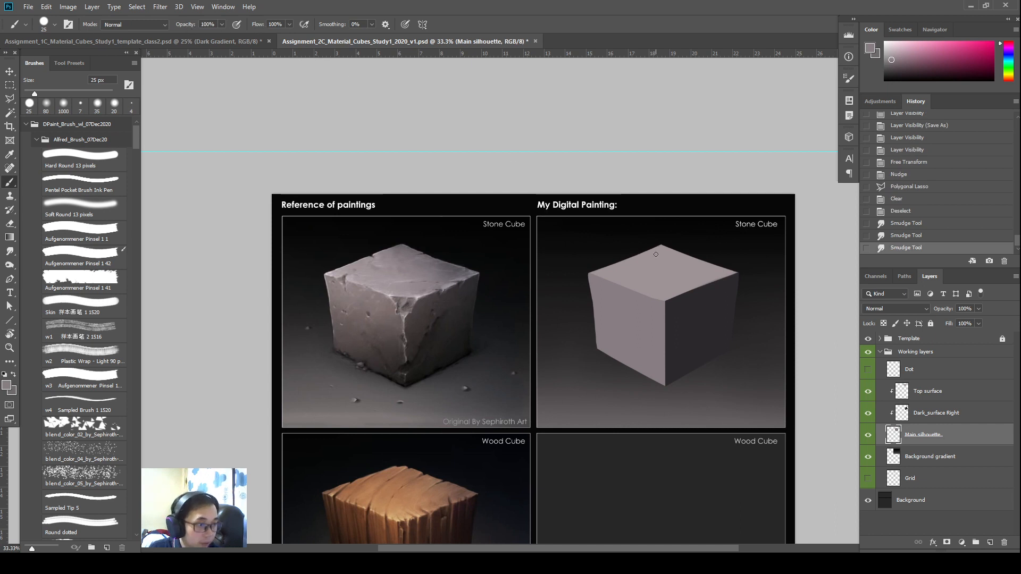
left_click(634, 255)
left_click(625, 262)
left_click(624, 262)
left_click(615, 268)
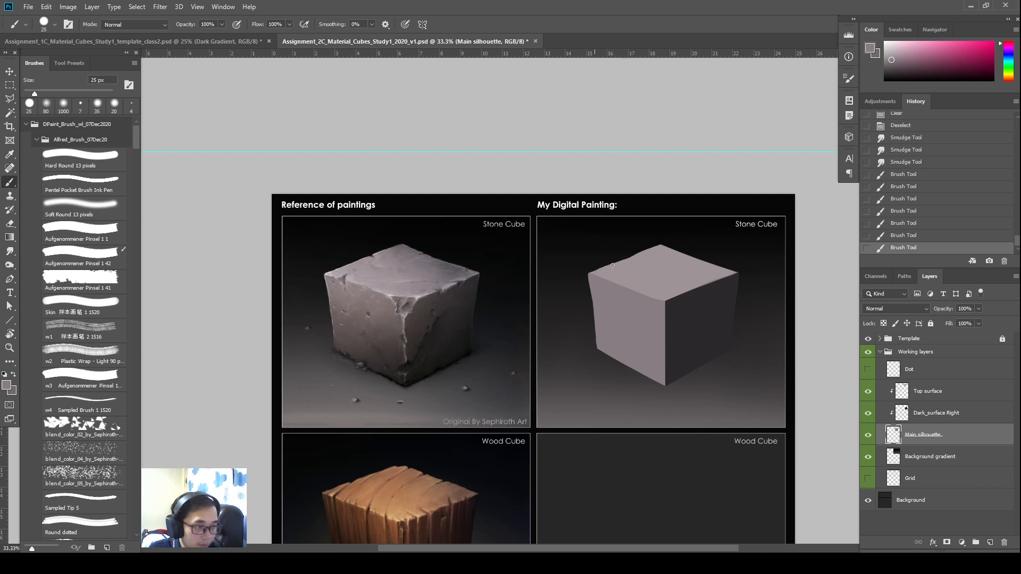
left_click(624, 261)
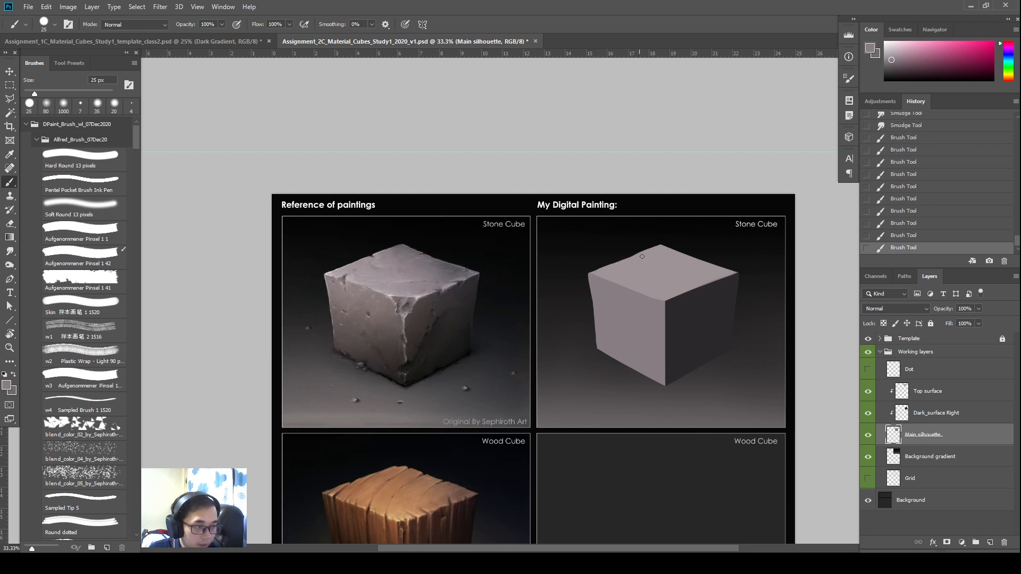
key("bracketright")
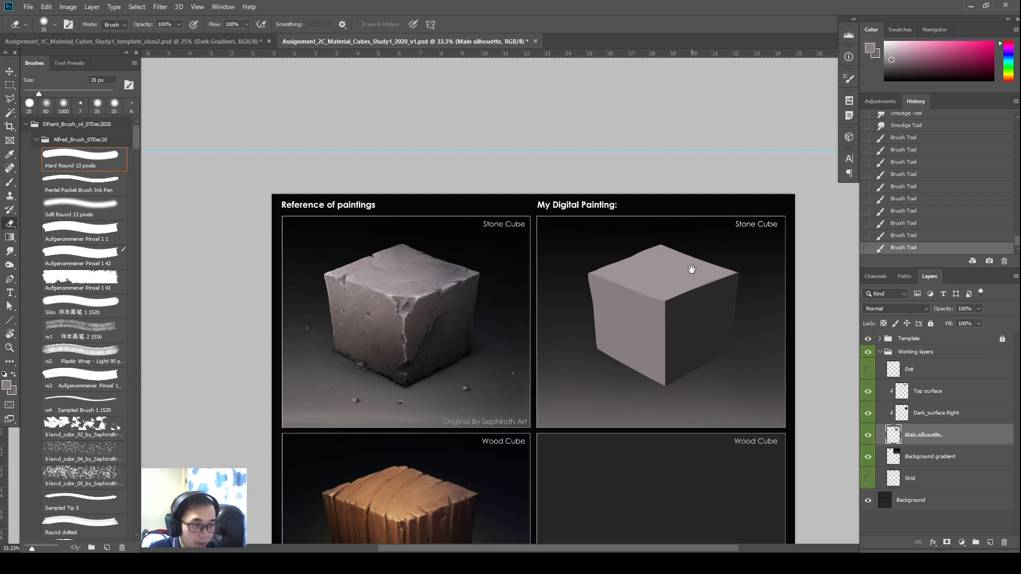
left_click_drag(694, 271, 672, 272)
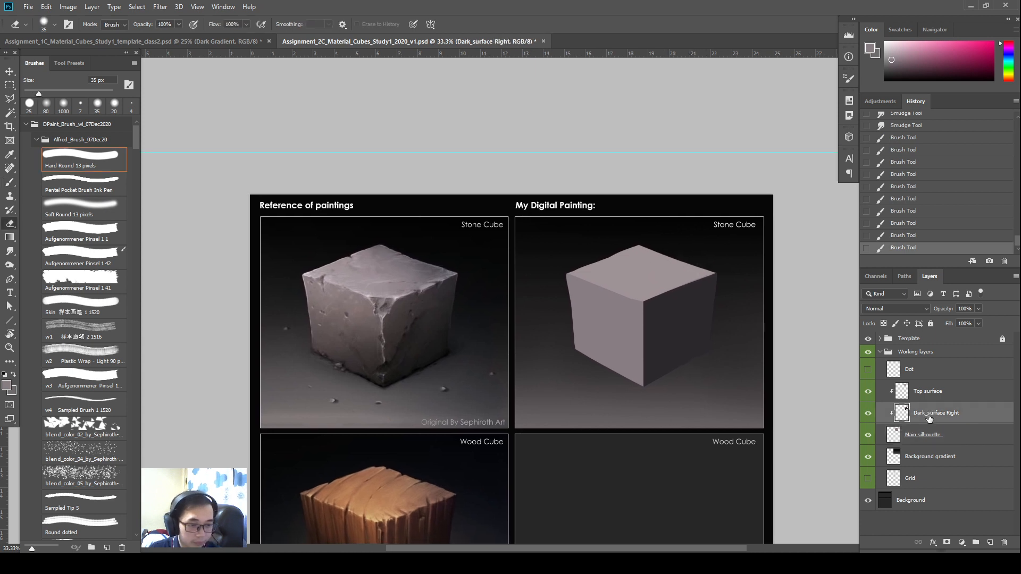
- Cut away a sliver along the cube's right edge with a Polygonal Lasso selection and deselect
key("l")
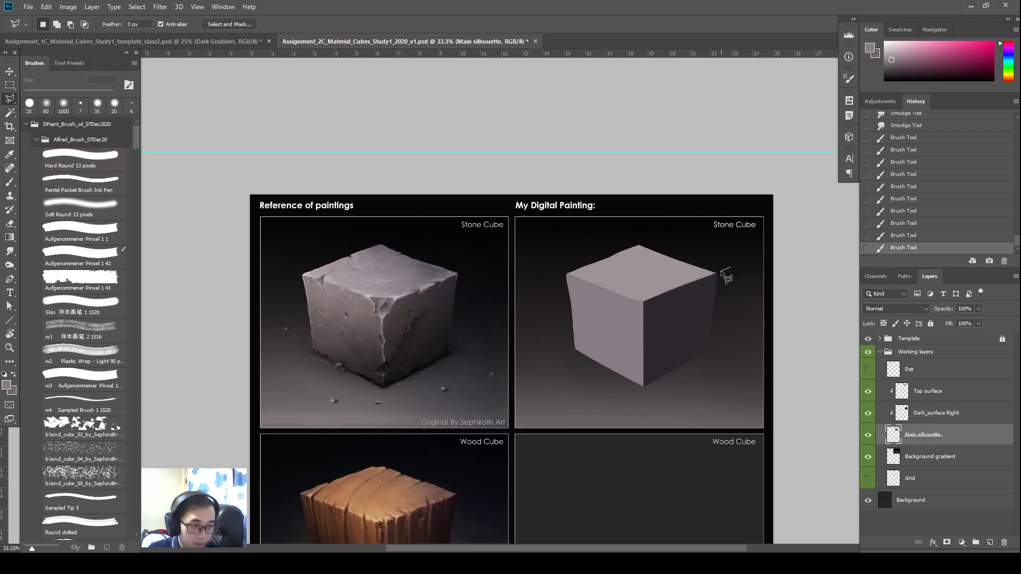
left_click(718, 278)
left_click_drag(712, 364, 717, 377)
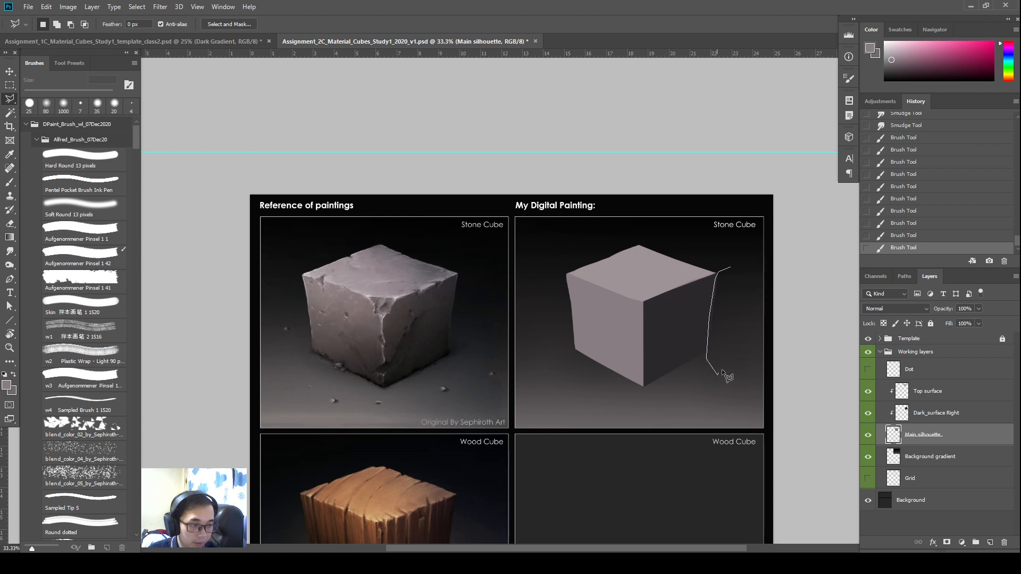
double_click(728, 364)
key("Delete")
key("ctrl+d")
key("v")
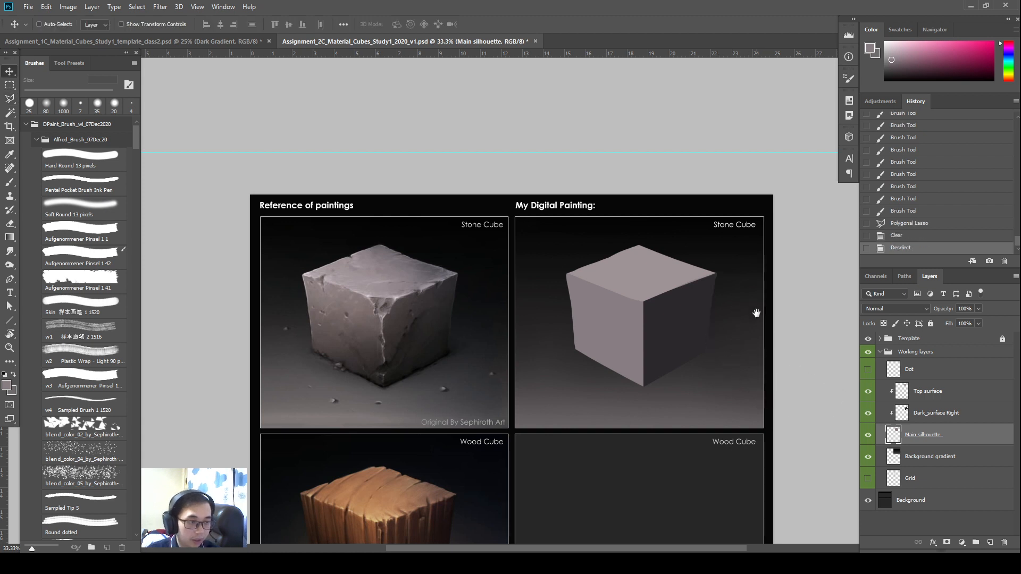
- Add a new layer above Top surface and clip it to the surface below
left_click_drag(756, 312, 783, 337)
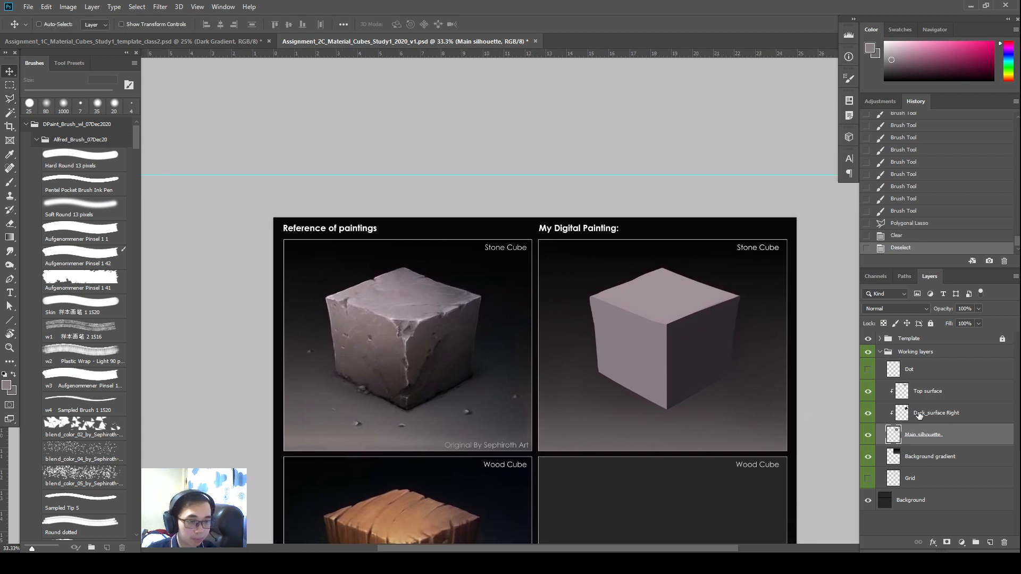
left_click(942, 392)
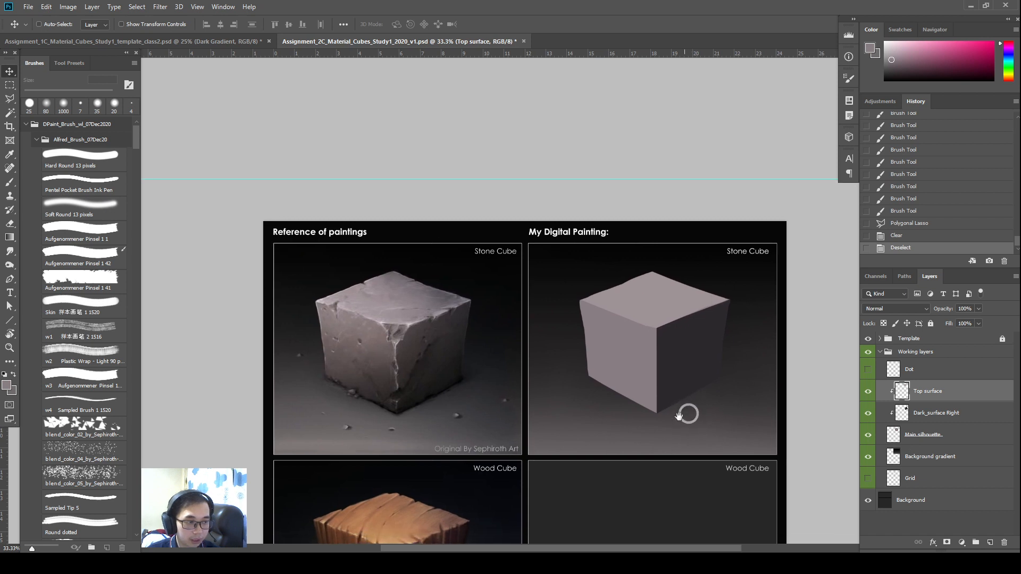
mouse_move(689, 412)
left_mouse_down()
mouse_move(657, 352)
mouse_move(650, 361)
left_mouse_up()
left_click(989, 544)
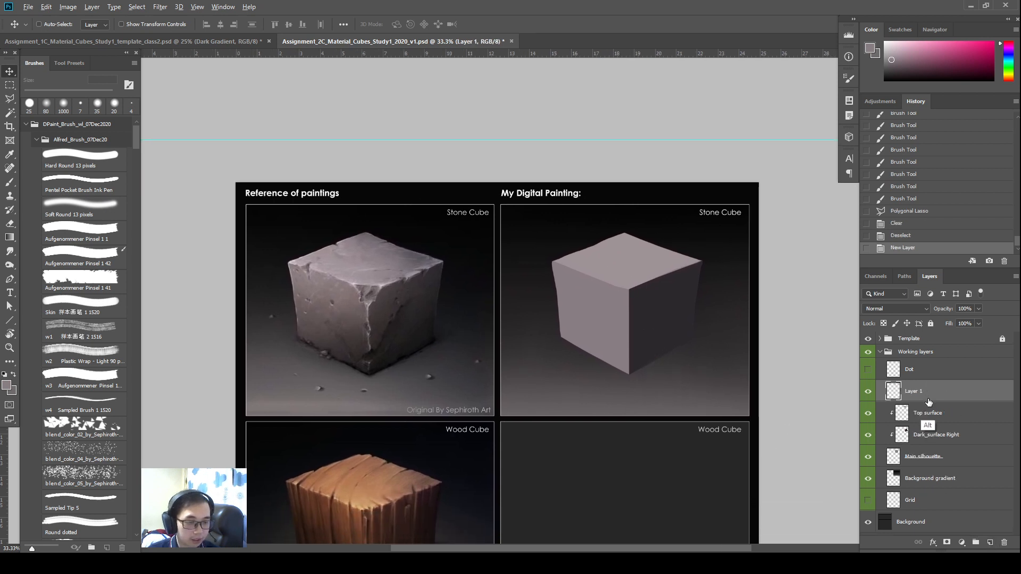
key("ctrl+alt+g")
left_click_drag(681, 341, 671, 359)
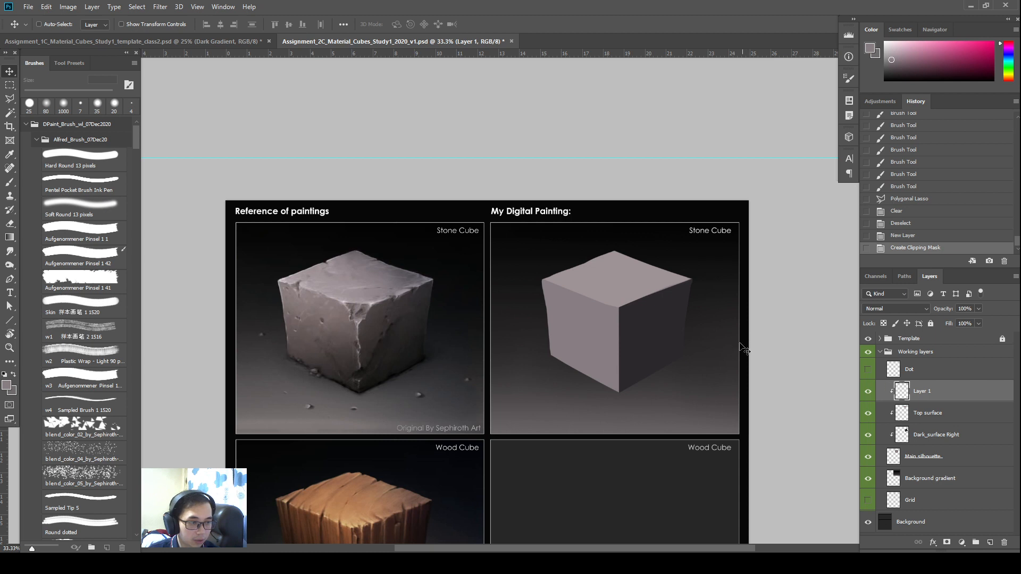
- With a much larger brush, paint soft dark shading at the cube's top back and along its base
key("b")
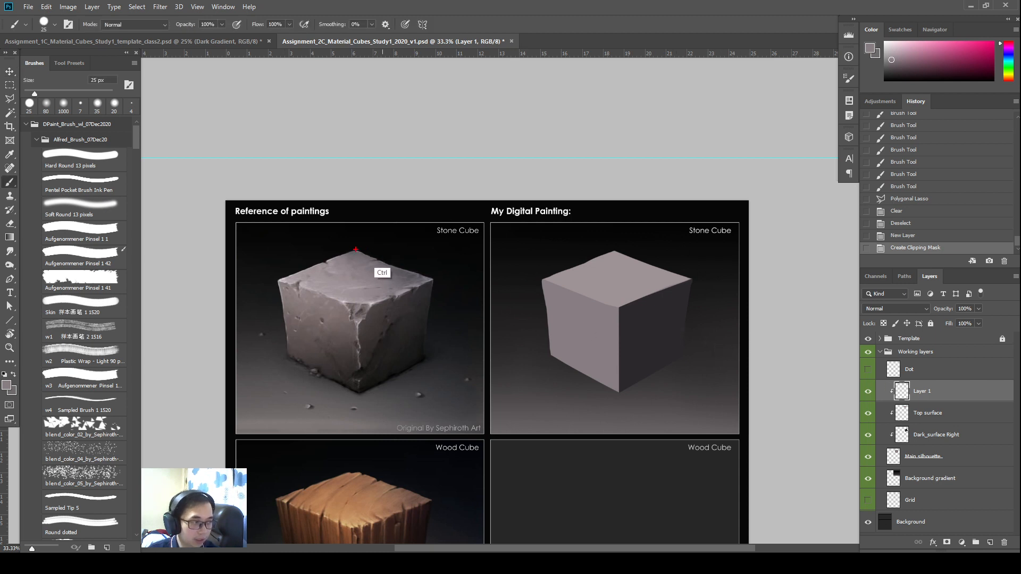
mouse_move(358, 245)
left_mouse_down()
mouse_move(467, 395)
mouse_move(468, 287)
mouse_move(331, 249)
left_mouse_up()
key("ctrl+z")
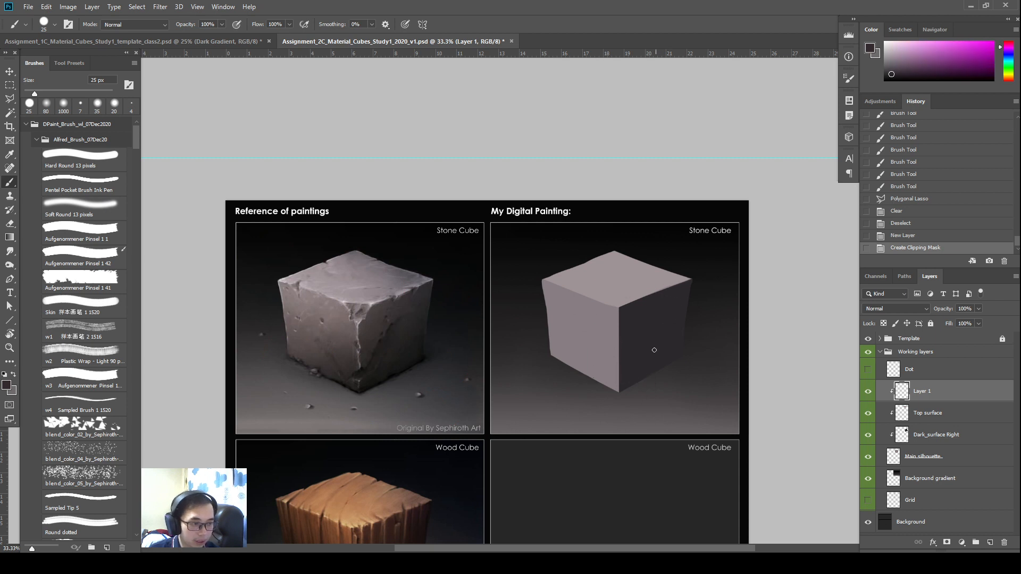
key("bracketright")
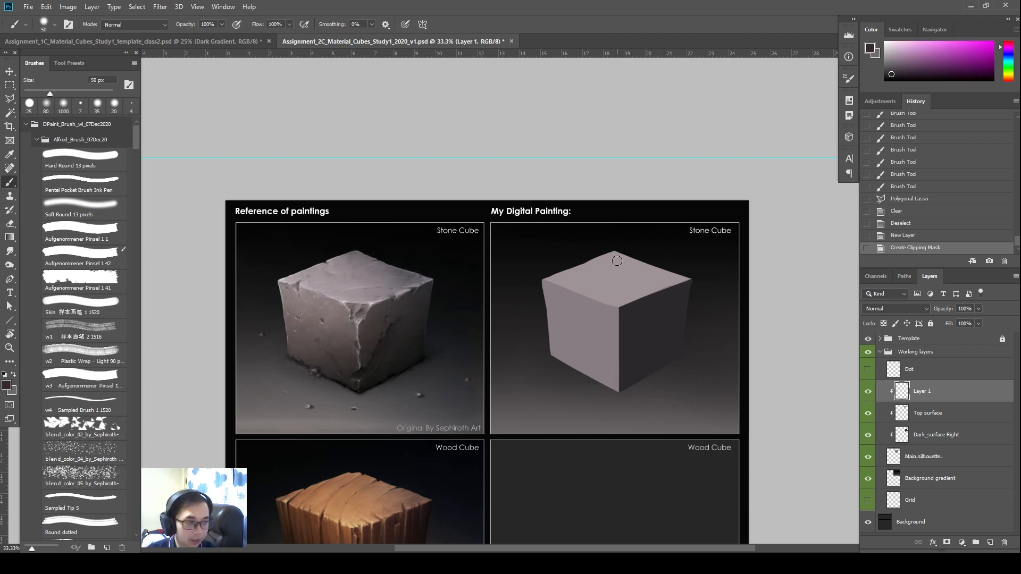
key("bracketright")
key("bracketright")
key("bracketright")
key("bracketright")
key("bracketright")
key("bracketright")
mouse_move(606, 257)
left_mouse_down()
mouse_move(645, 261)
mouse_move(646, 275)
left_mouse_up()
key("bracketright")
key("bracketright")
key("bracketright")
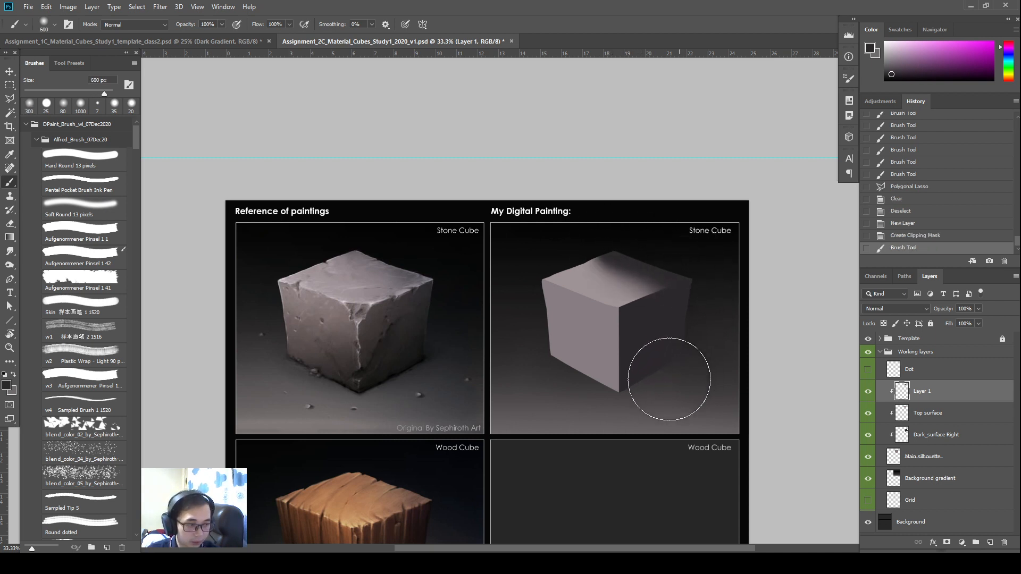
left_click_drag(575, 388, 686, 391)
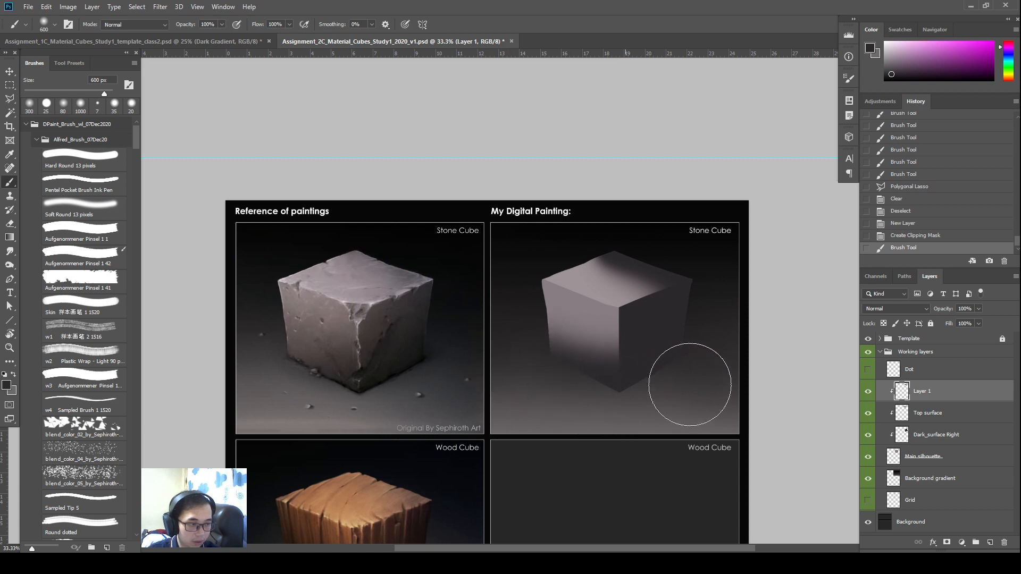
left_click_drag(559, 391, 702, 351)
left_click(641, 244)
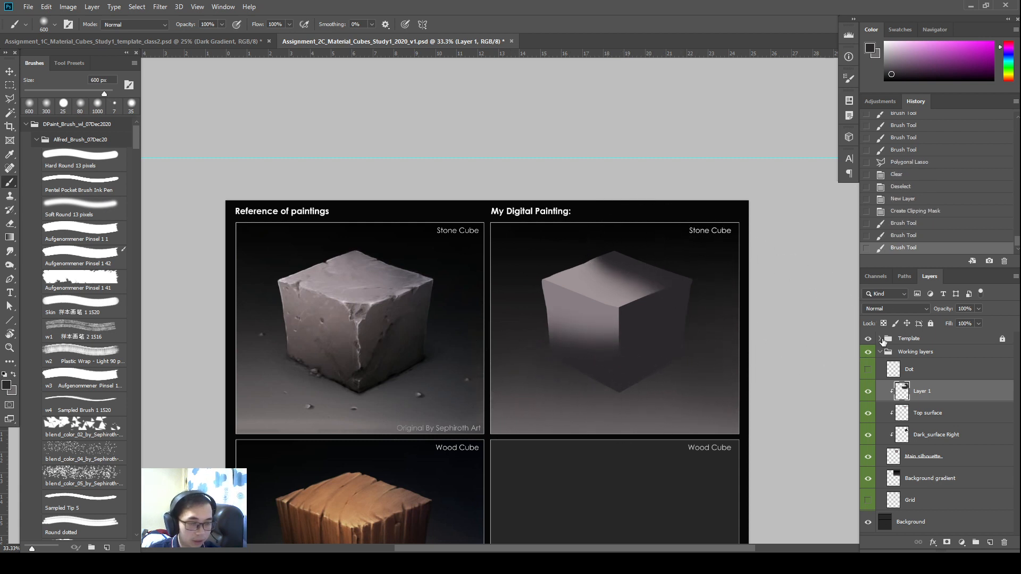
- Set the shading layer to Multiply at 32% fill and toggle it to compare
left_click_drag(951, 323, 913, 325)
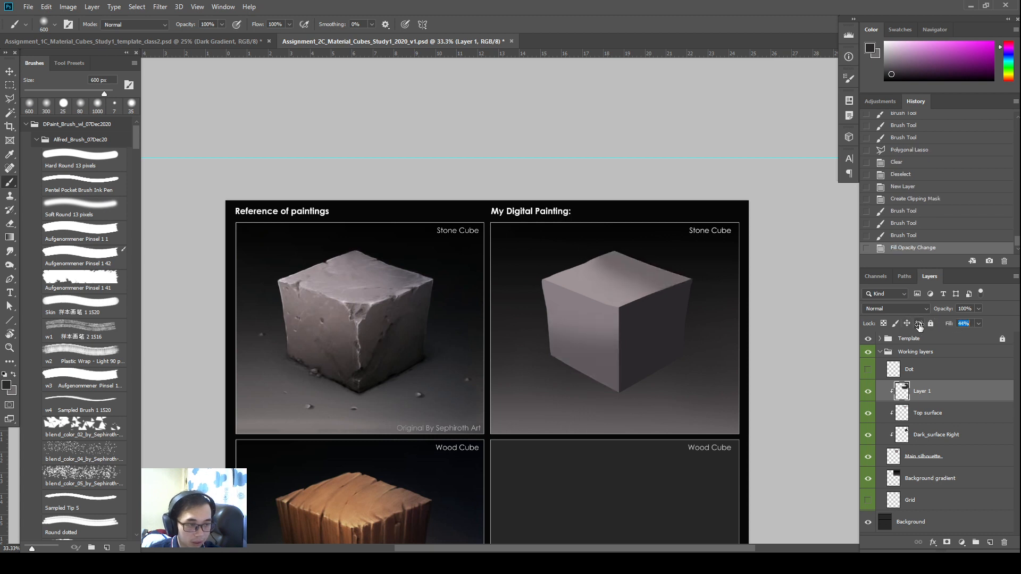
left_click(885, 309)
scroll(902, 336, "up", 5)
left_click(899, 308)
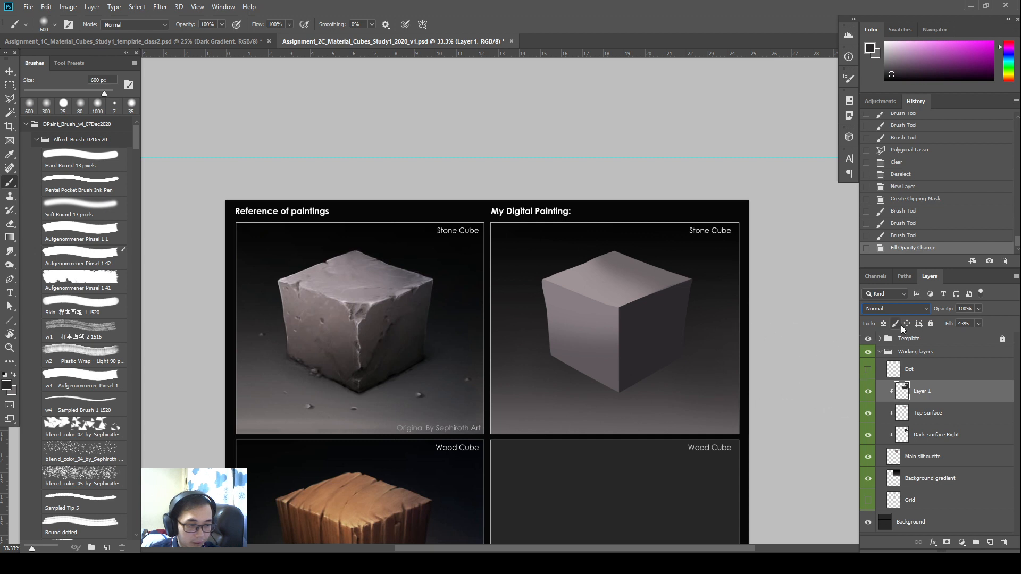
left_click(885, 308)
left_click(882, 335)
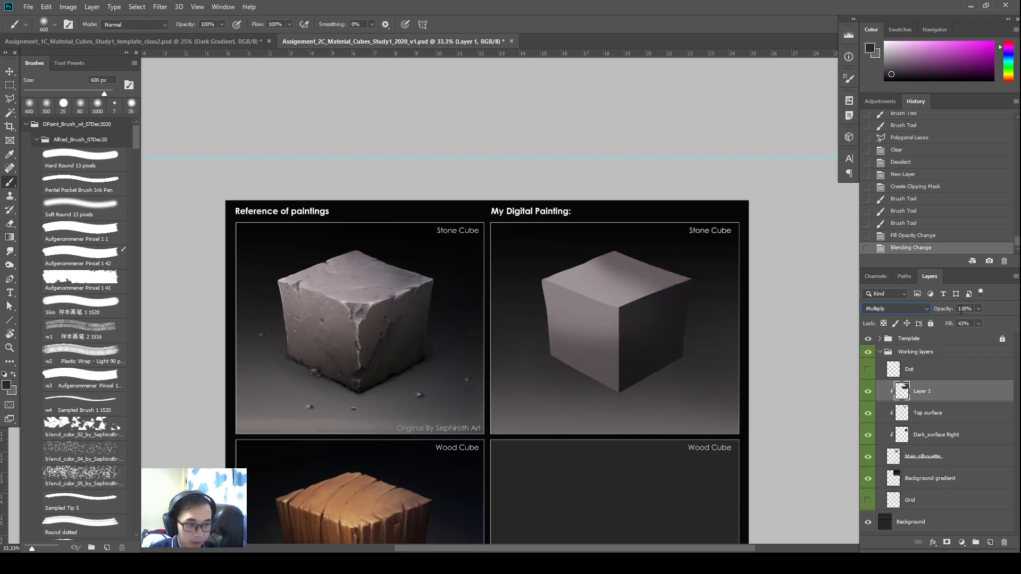
left_click_drag(950, 322, 918, 327)
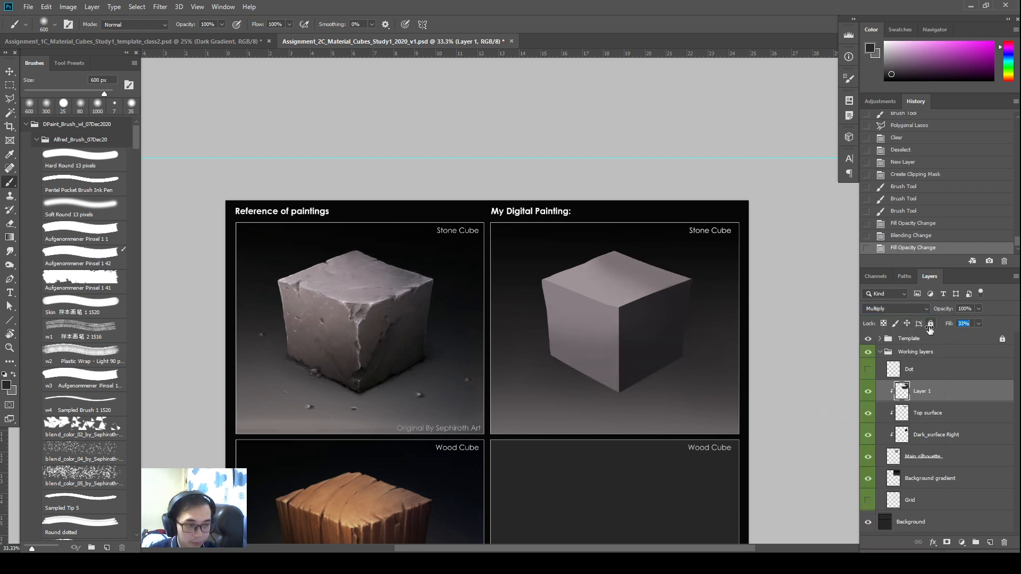
left_click_drag(685, 288, 721, 328)
key("ctrl+z")
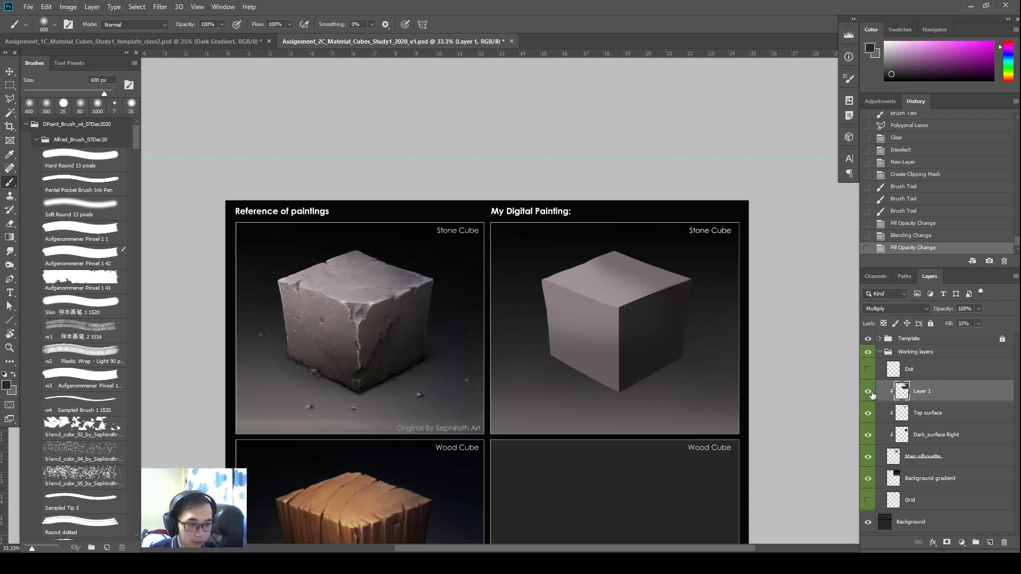
left_click(869, 391)
left_click(868, 391)
- Add more soft shading in the cube's shadow area and across its top
left_click_drag(695, 359, 727, 368)
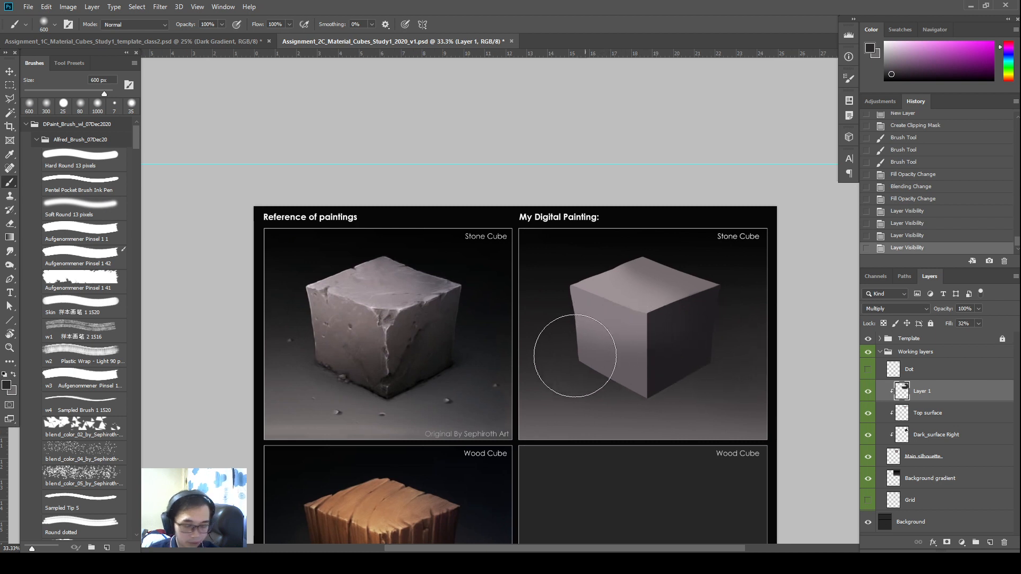
key("bracketright")
mouse_move(559, 383)
left_mouse_down()
mouse_move(551, 399)
mouse_move(579, 431)
left_mouse_up()
mouse_move(671, 239)
left_mouse_down()
mouse_move(606, 263)
mouse_move(626, 235)
left_mouse_up()
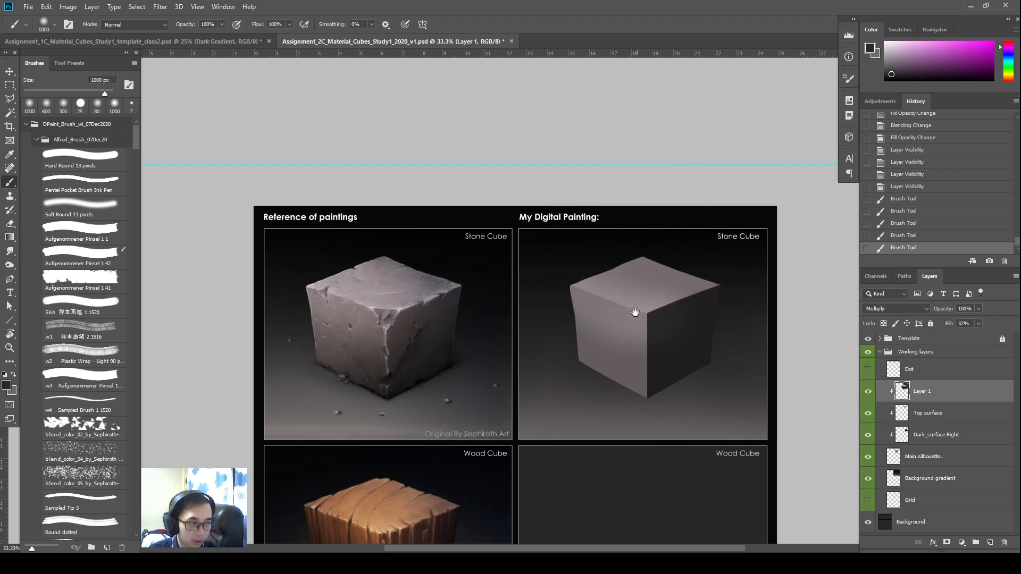
left_click_drag(644, 313, 615, 343)
- Erase at 41% strength with a large eraser to lighten the shading on the top face
key("bracketleft")
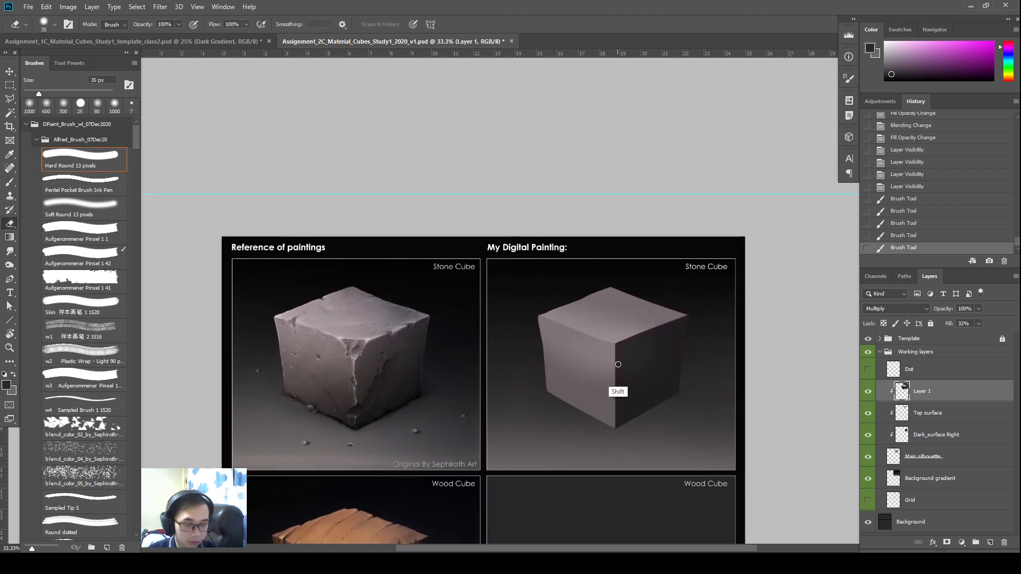
key("bracketright")
key("bracketright")
key("bracketright")
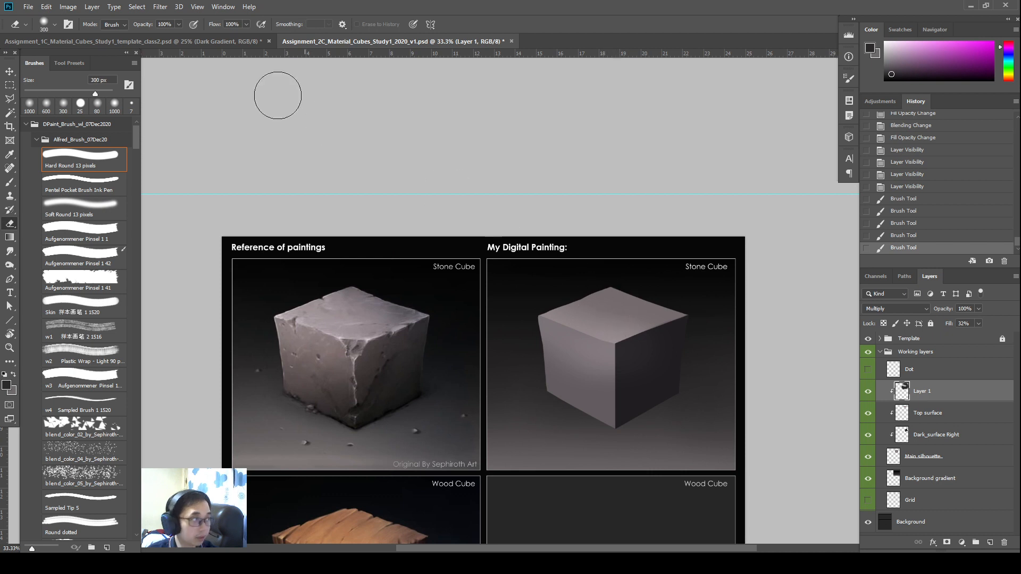
key("4")
key("1")
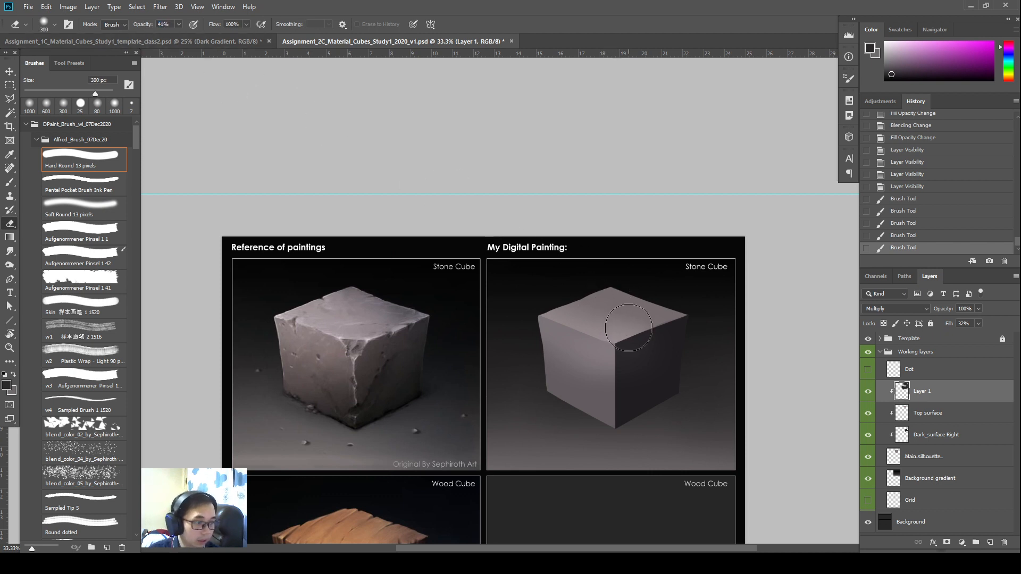
key("bracketright")
key("bracketright")
key("bracketright")
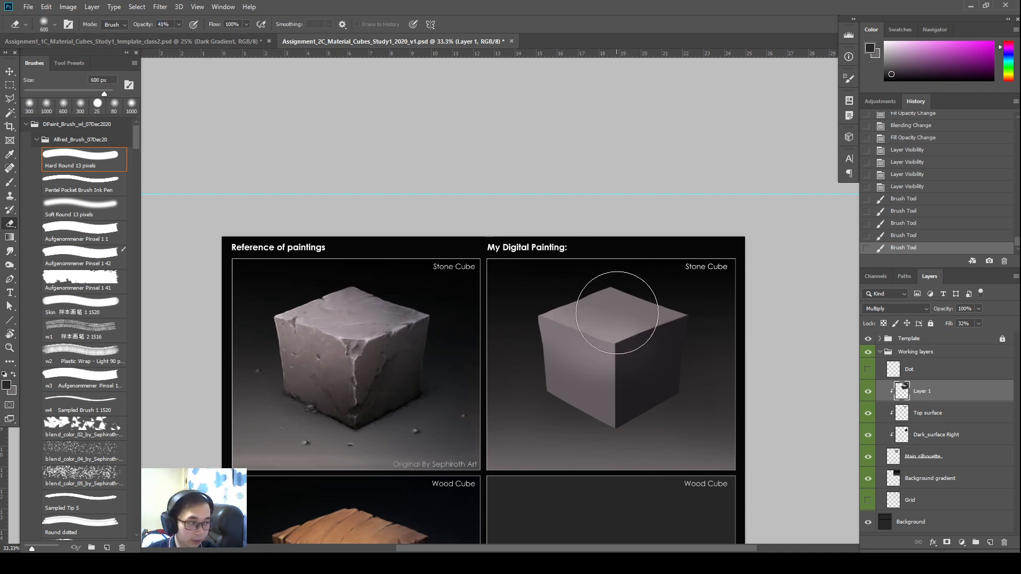
left_click(621, 314)
left_click(600, 313)
left_click(634, 335)
- Rename the shading layer to Gradient
left_click_drag(630, 319, 638, 331)
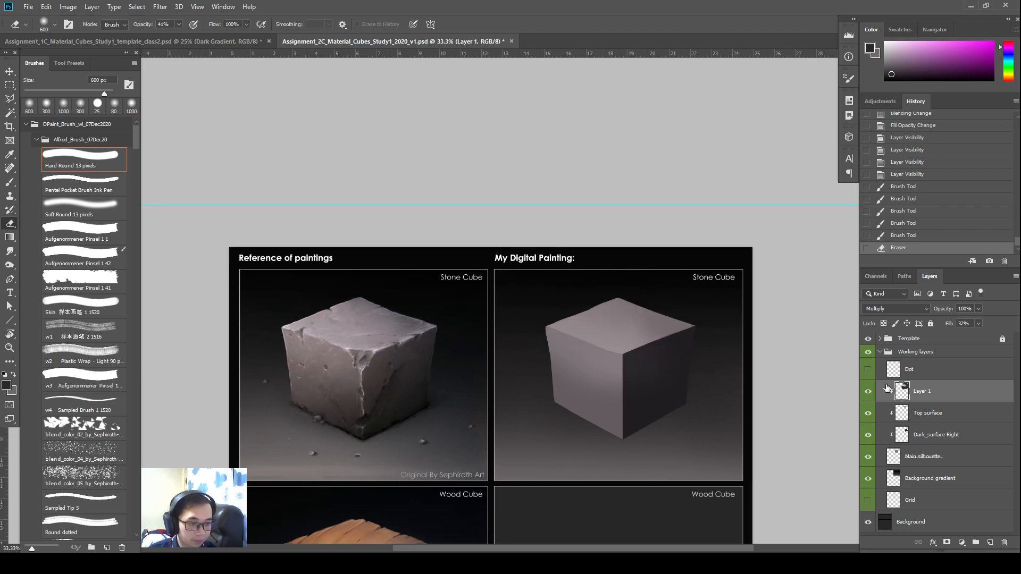
double_click(923, 391)
type("Gradient")
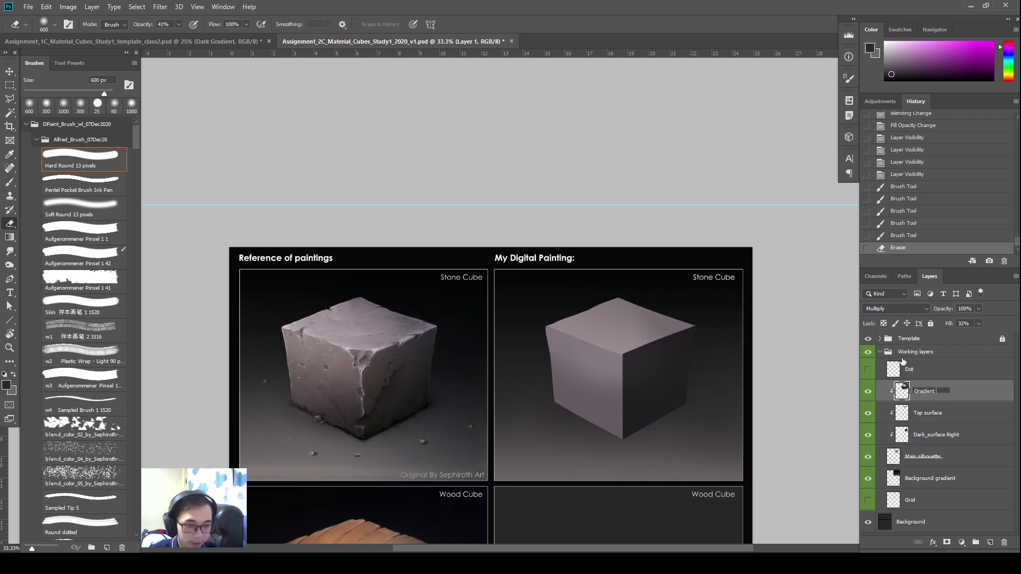
key("Return")
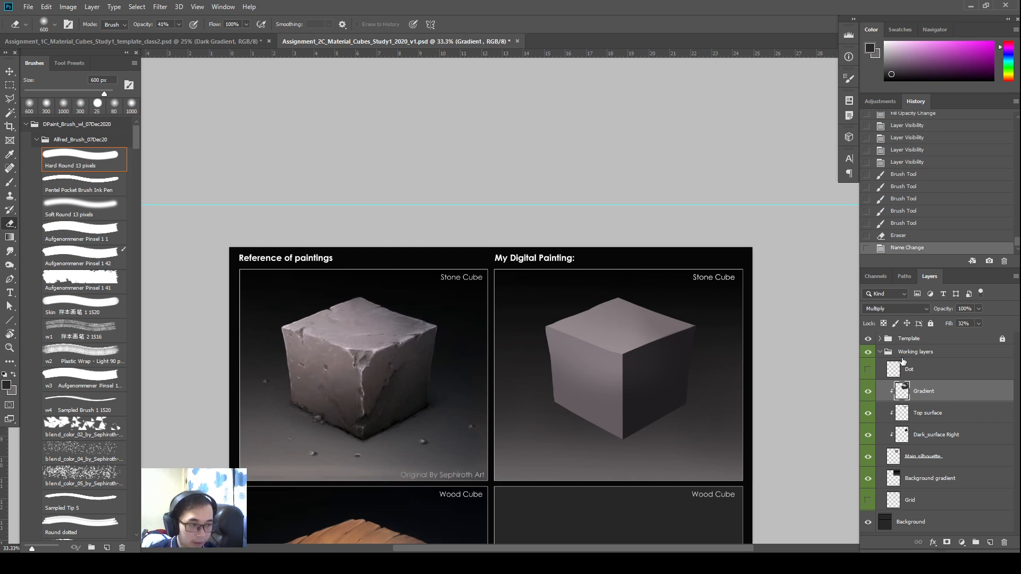
- Add a new layer clipped above Gradient and name it Details
left_click_drag(686, 404, 680, 407)
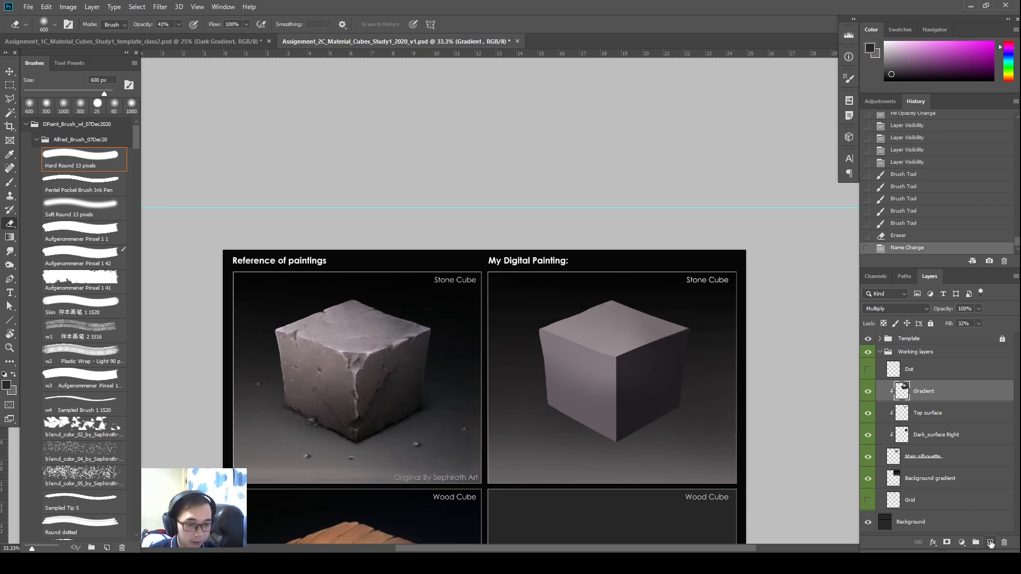
left_click(991, 541)
left_click(926, 397, "alt")
double_click(918, 391)
type("Details")
key("Return")
scroll(559, 431, "down", 2)
- With a smaller brush, sketch and undo annotation marks on the reference cube's chipped top
key("v")
key("b")
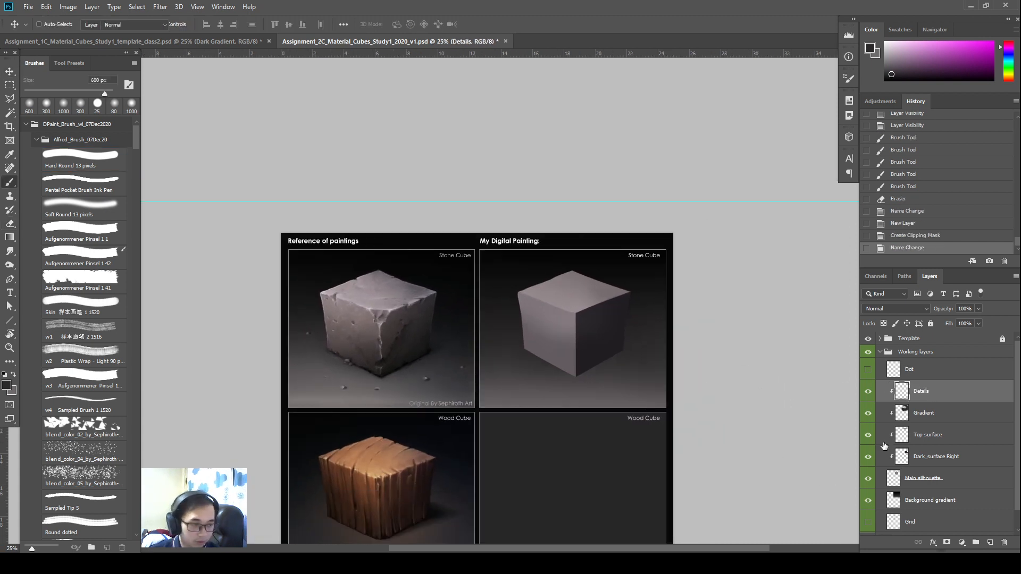
key("bracketleft")
key("bracketleft")
key("bracketleft")
key("bracketleft")
key("bracketleft")
key("bracketleft")
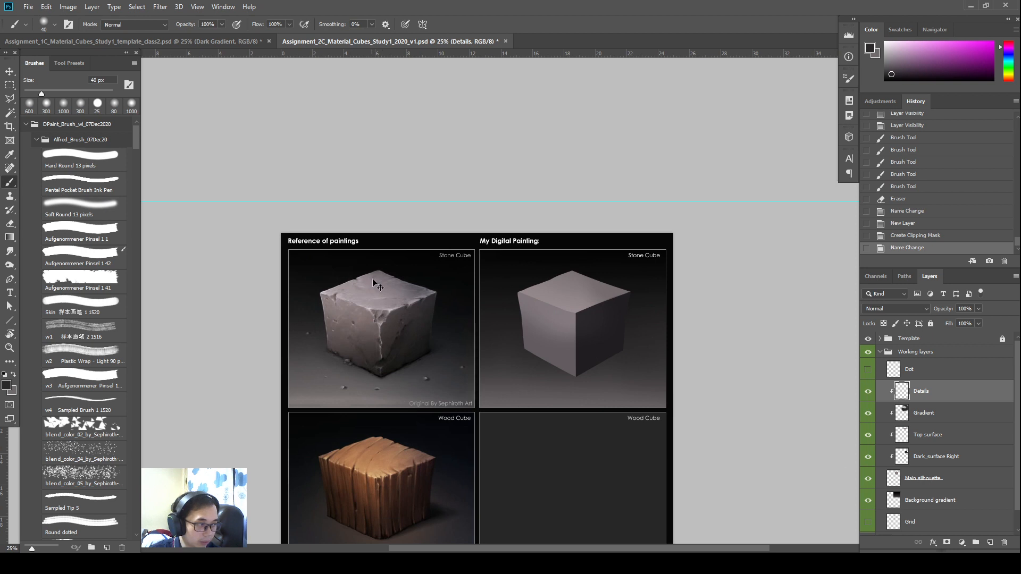
mouse_move(354, 273)
left_mouse_down()
mouse_move(359, 284)
mouse_move(393, 278)
mouse_move(423, 315)
mouse_move(352, 344)
mouse_move(335, 295)
mouse_move(351, 355)
left_mouse_up()
key("ctrl+z")
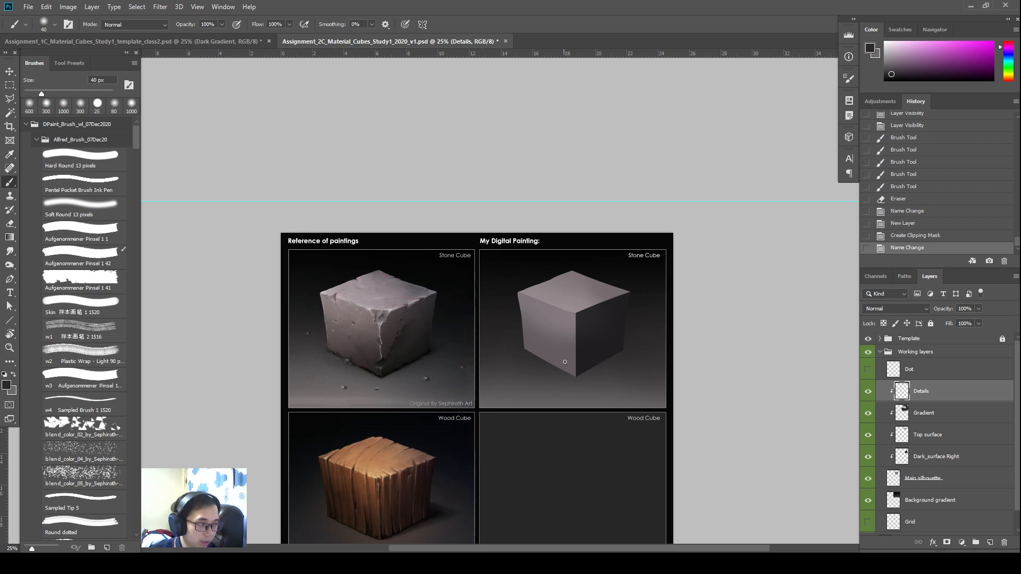
mouse_move(393, 309)
left_mouse_down()
mouse_move(371, 331)
mouse_move(383, 311)
left_mouse_up()
key("ctrl+z")
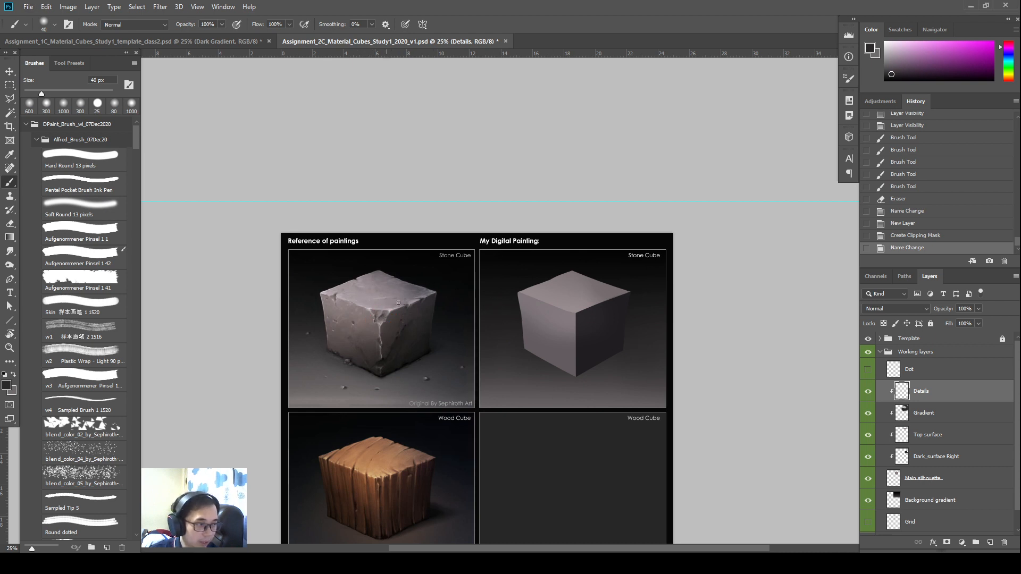
- Sample a stone colour from the reference and dab small chips along the cube's top edge
left_click(339, 295, "alt")
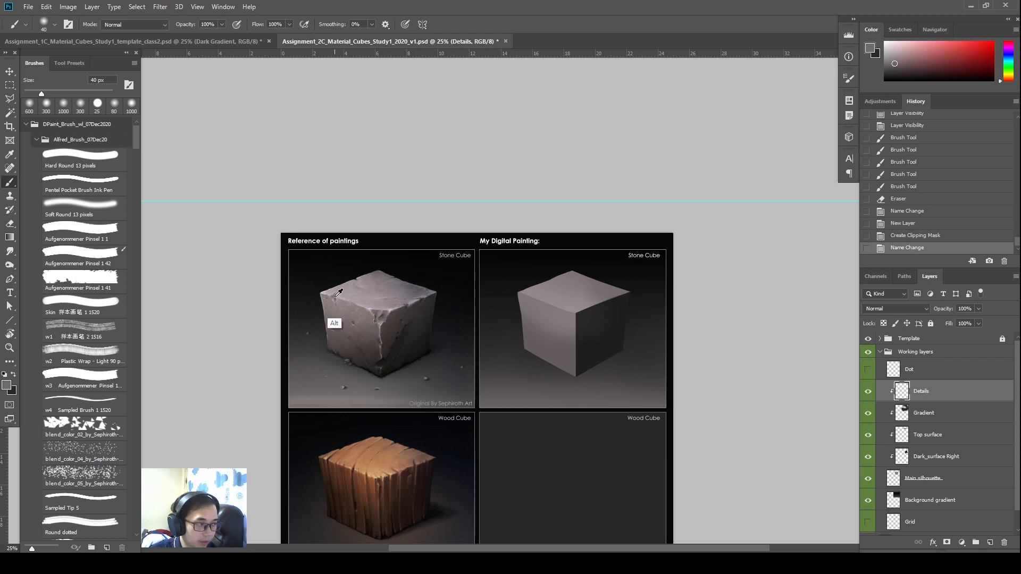
left_click(552, 279)
left_click(549, 281)
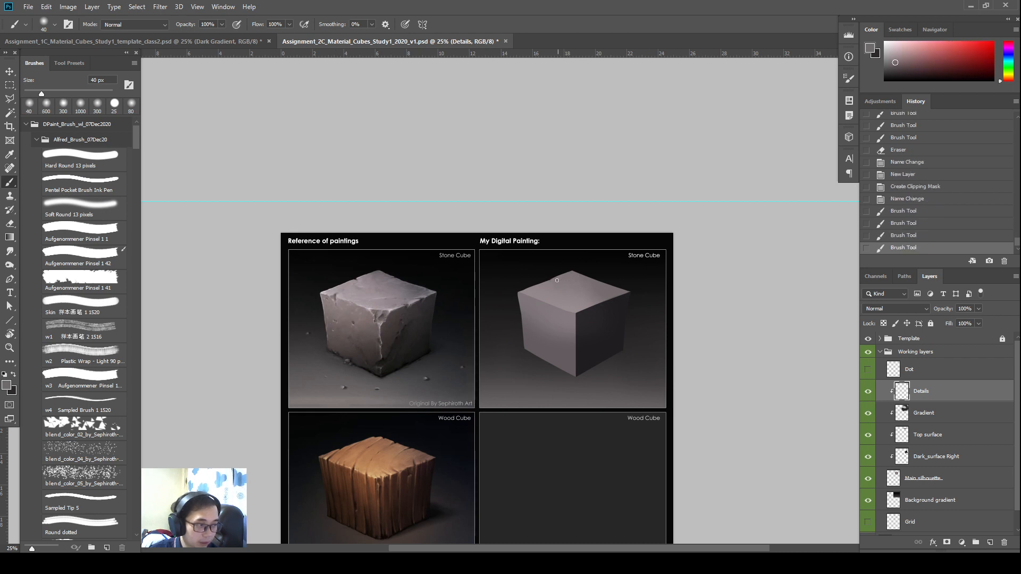
left_click(556, 280)
left_click(554, 280)
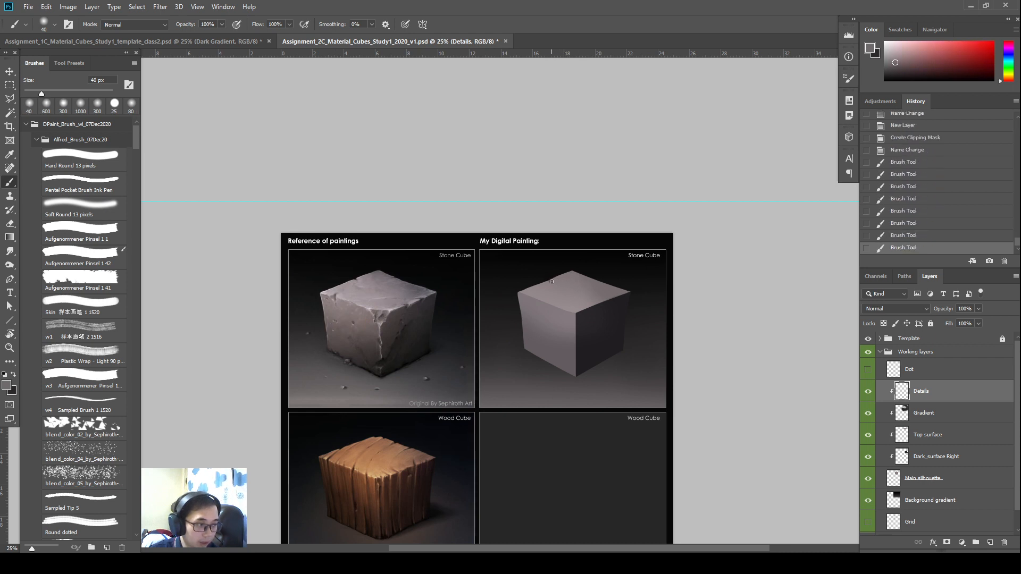
left_click(563, 286)
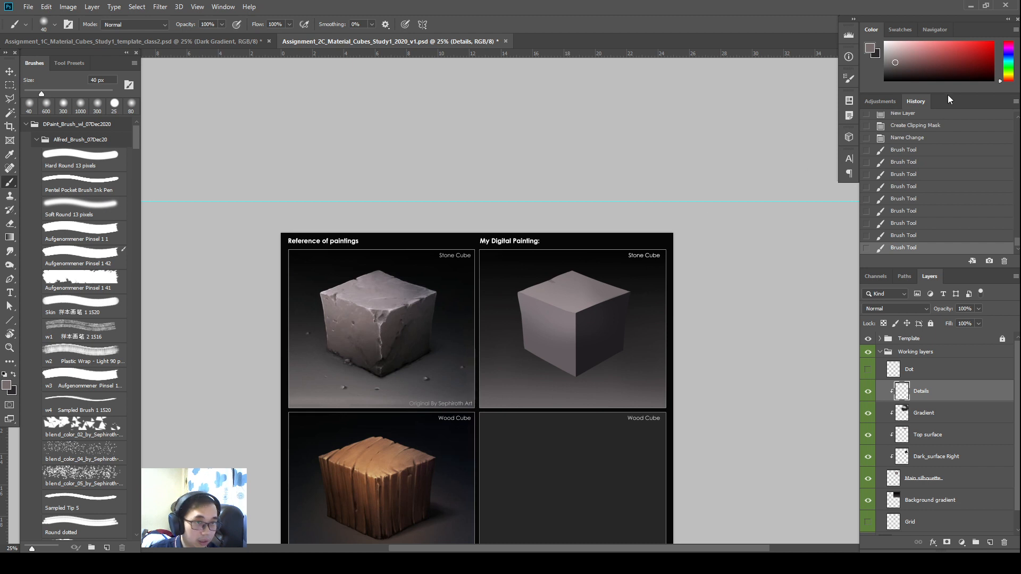
- Pick a slightly darker colour, paint and extend a dark chip at the cube's corner, and shrink the brush
left_click_drag(897, 75, 897, 67)
left_click(533, 300)
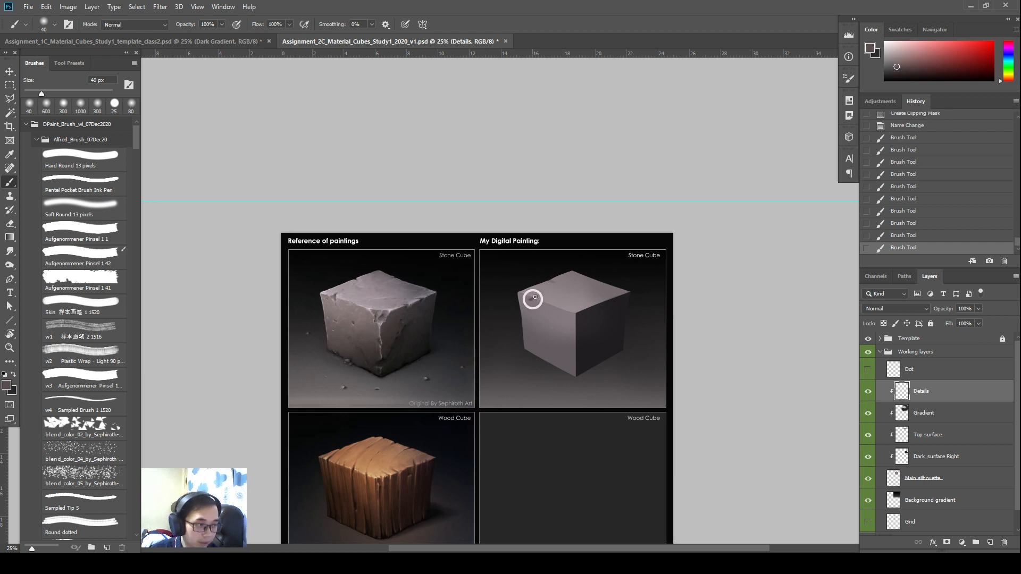
left_click(533, 298)
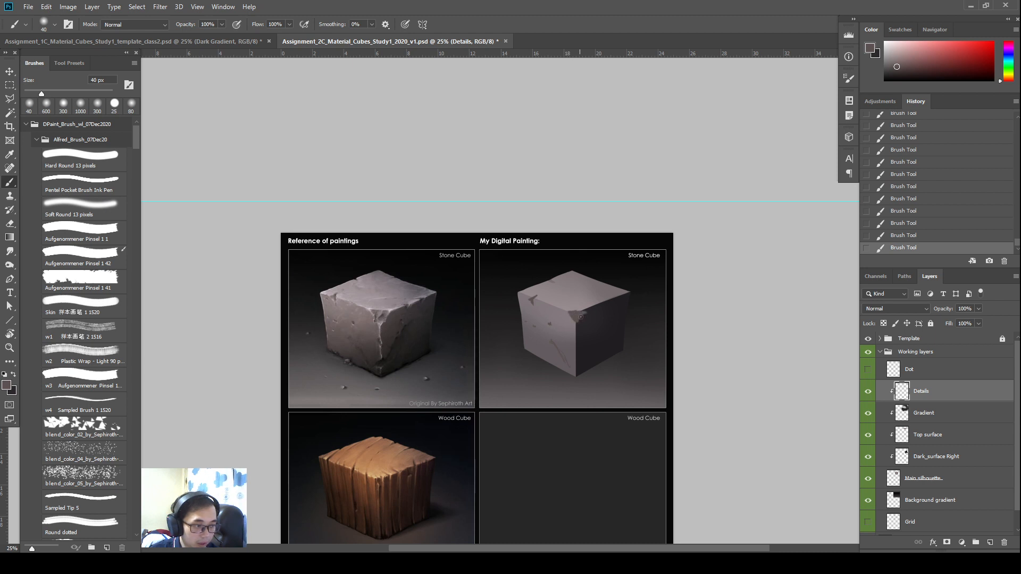
left_click_drag(573, 318, 579, 311)
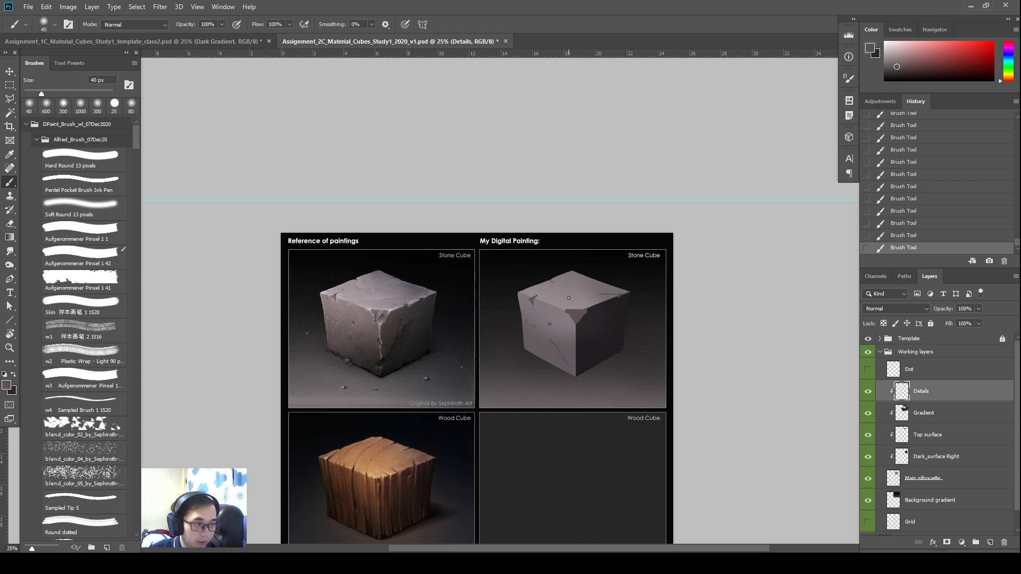
key("bracketleft")
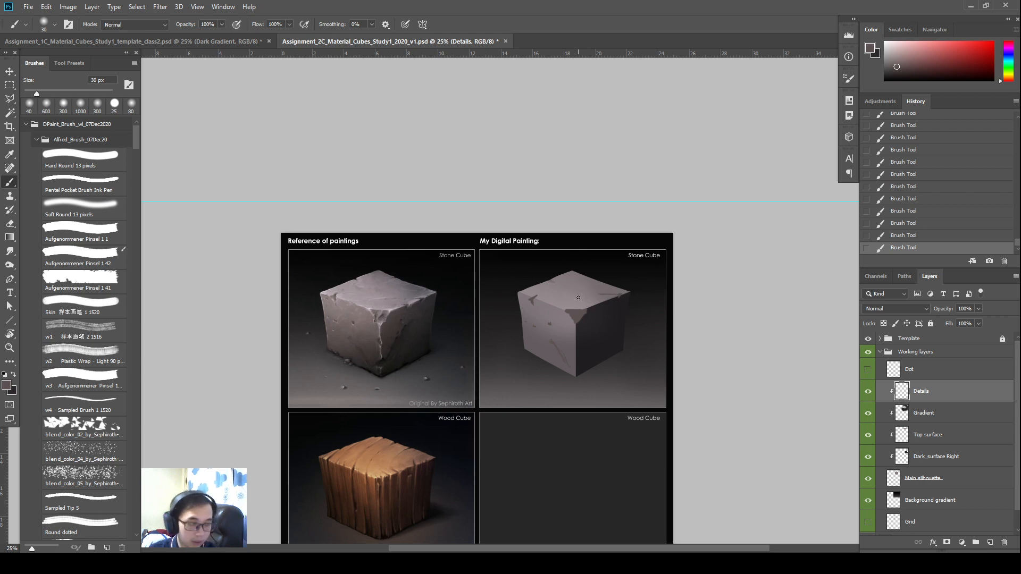
right_click(607, 301)
key("Escape")
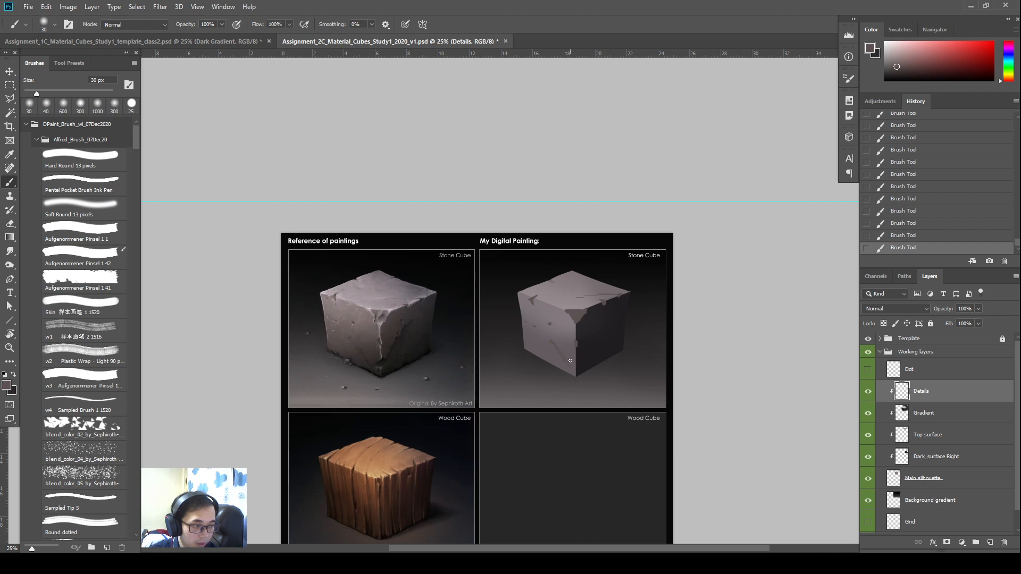
- Smear the chip along the cube edge, then paint and smudge fresh marks on the top face
key("r")
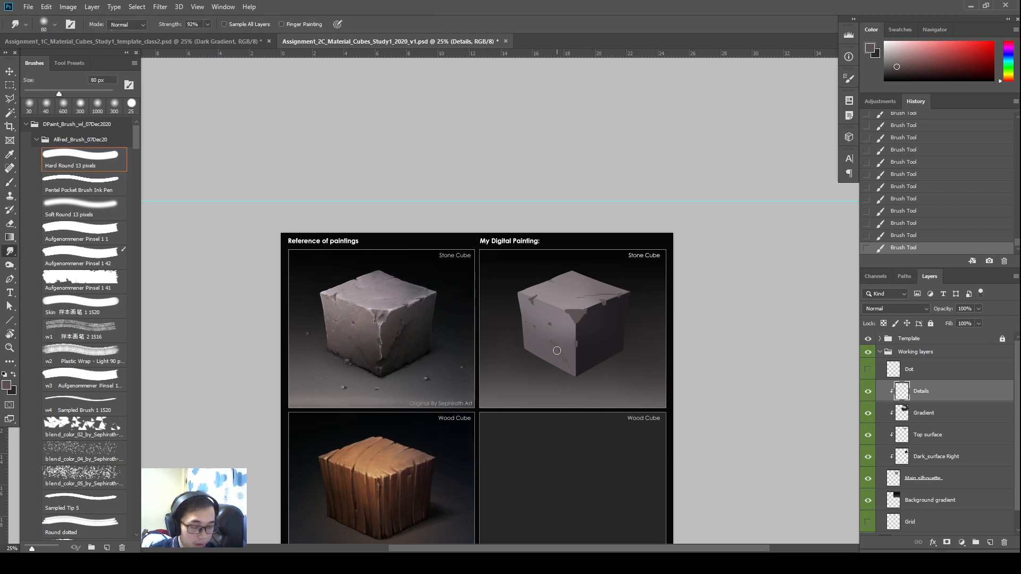
left_click(556, 349)
mouse_move(556, 347)
left_mouse_down()
mouse_move(568, 365)
mouse_move(533, 296)
left_mouse_up()
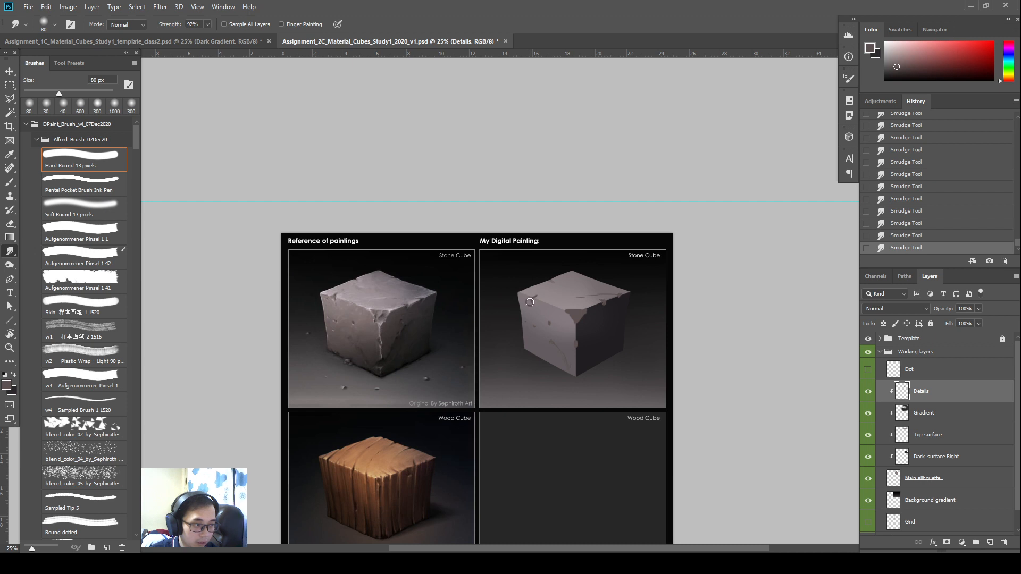
key("b")
left_click(555, 278)
left_click(555, 279)
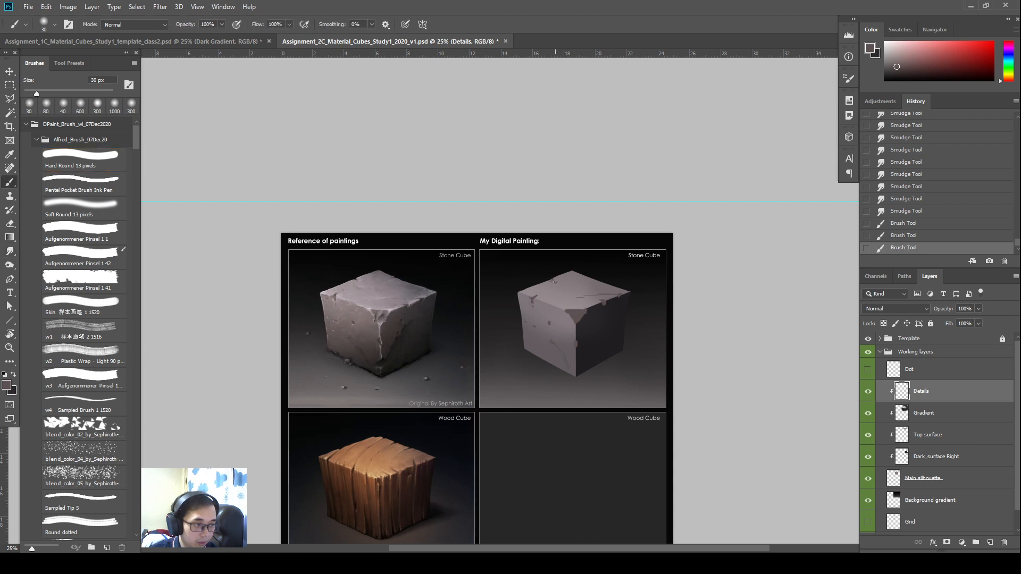
key("r")
left_click(553, 281)
left_click(554, 284)
- Add more chip marks on the top face and smudge them into the top edges
key("b")
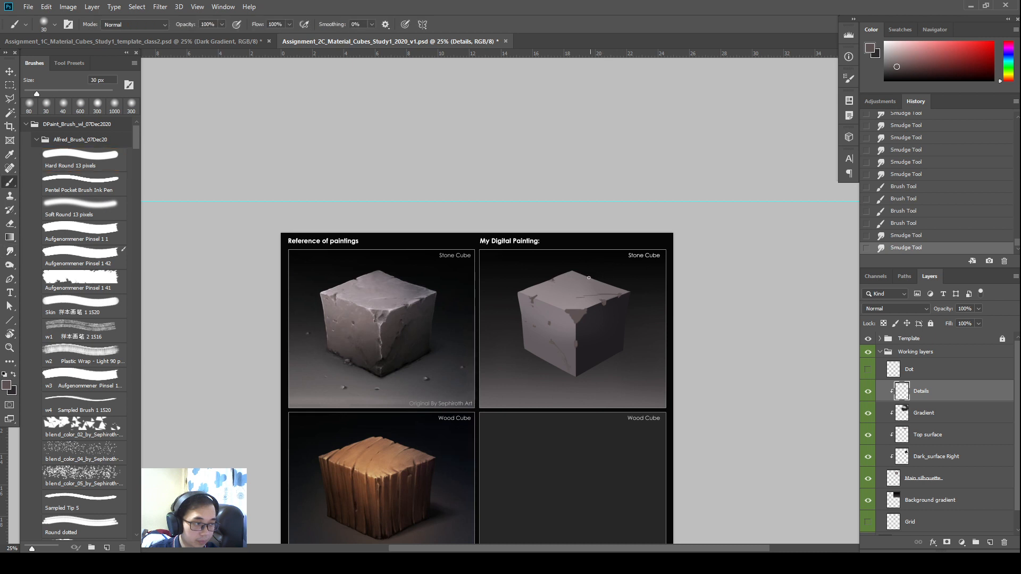
left_click(589, 276)
key("r")
left_click(582, 277)
left_click(581, 276)
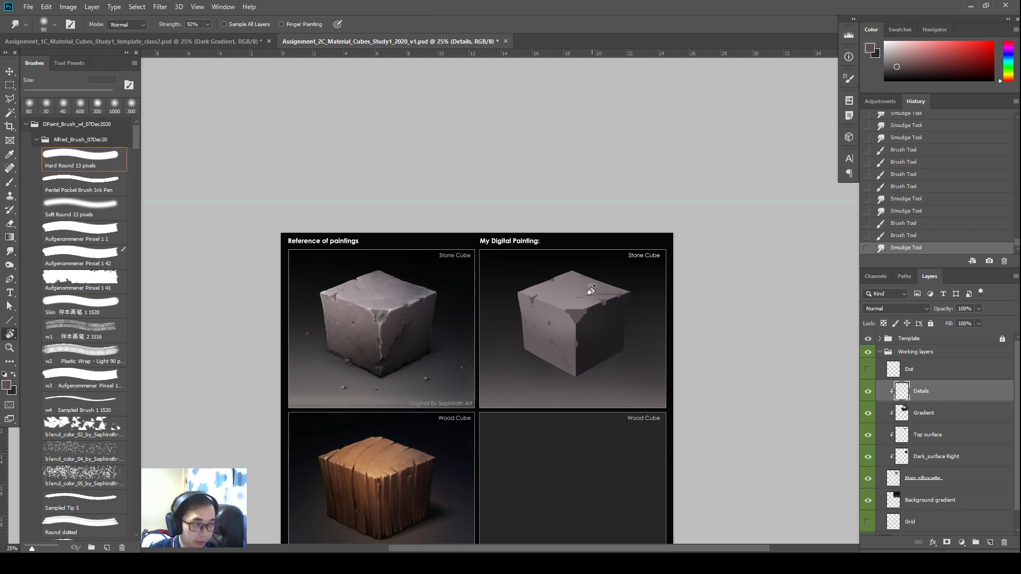
key("r")
key("r")
left_click(588, 292)
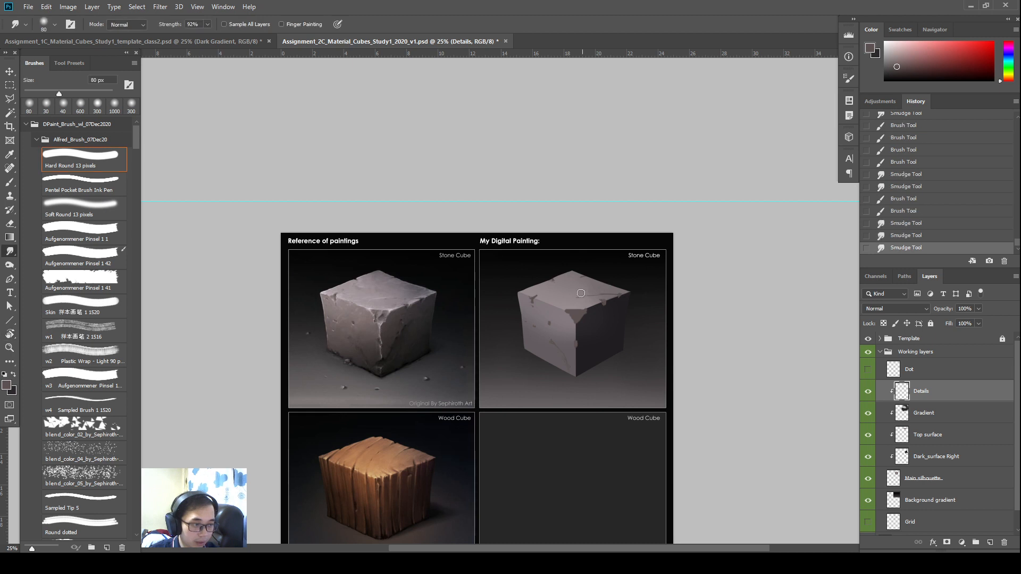
left_click(601, 290)
- Paint a small chip and blend it repeatedly into the cube's top edge with a smaller smudge brush
key("b")
left_click(598, 295)
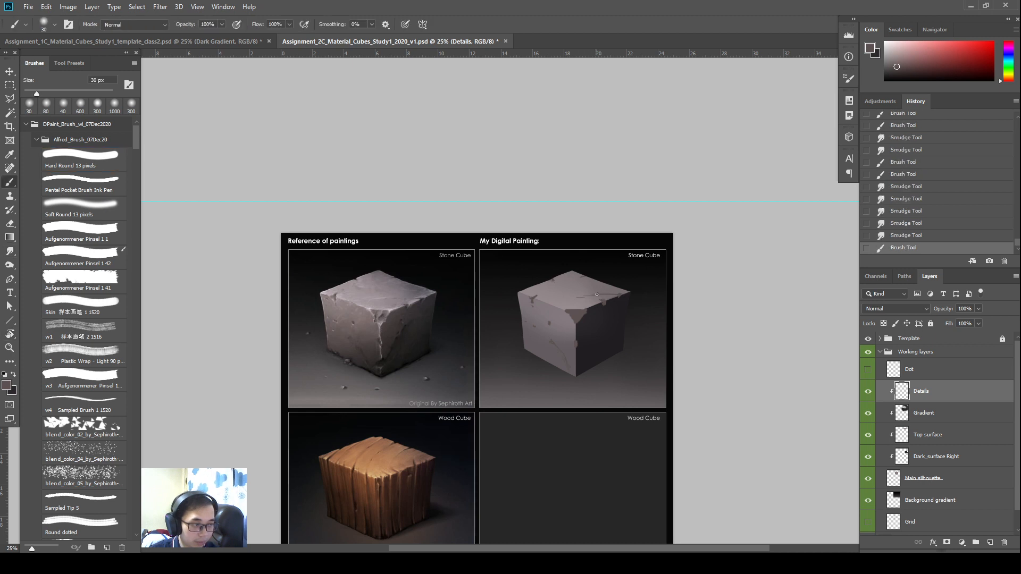
left_click(598, 295)
key("r")
left_click(600, 292)
left_click(603, 292)
left_click(589, 294)
left_click(585, 297)
left_click(593, 294)
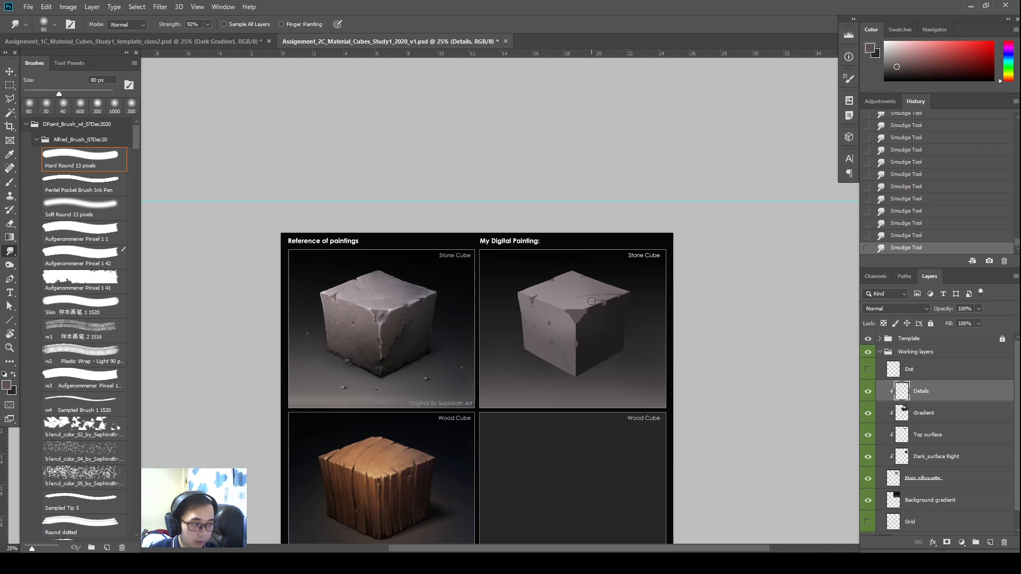
key("bracketleft")
key("bracketleft")
key("bracketleft")
- Paint small dark strokes near the cube's top-left and soften them across the top
key("b")
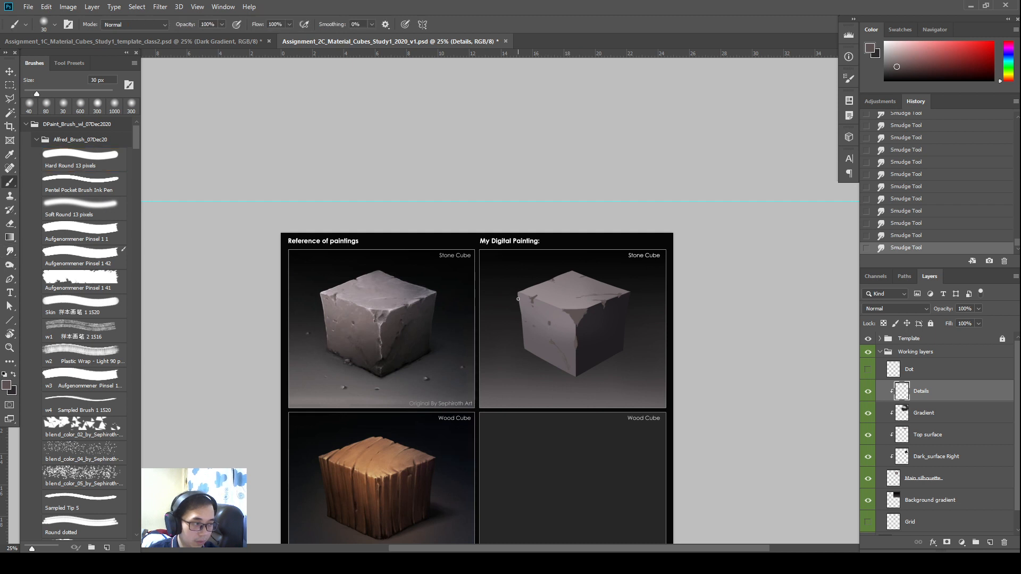
left_click(524, 298)
left_click(544, 291)
left_click(544, 294)
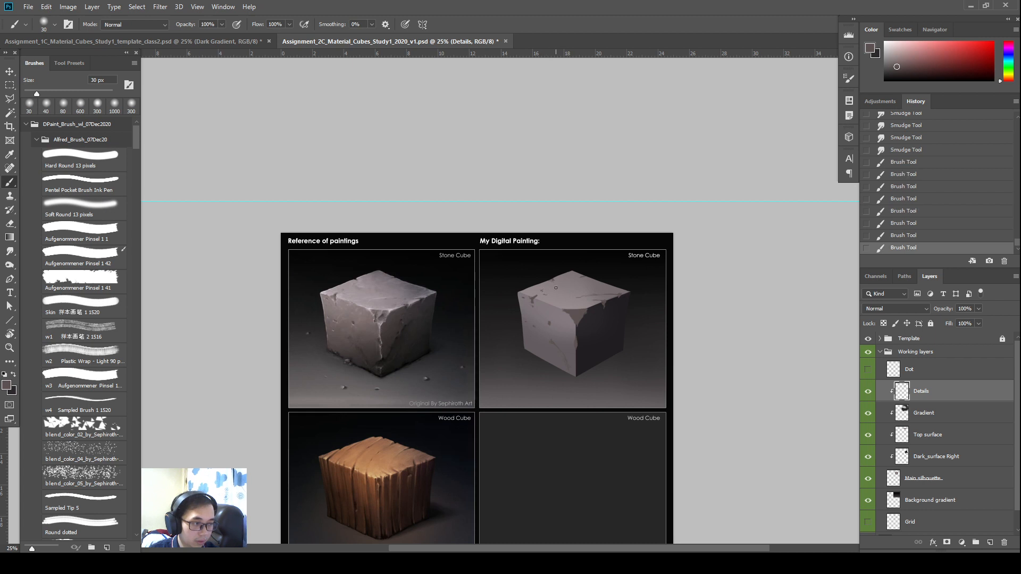
left_click_drag(556, 288, 562, 286)
left_click(571, 288)
key("r")
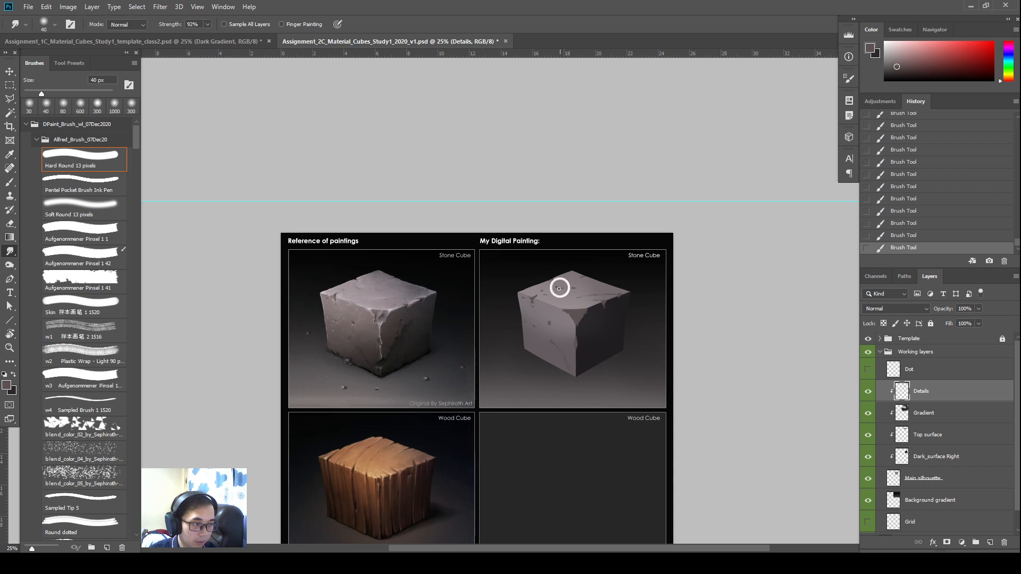
left_click_drag(559, 287, 583, 284)
left_click_drag(585, 282, 580, 280)
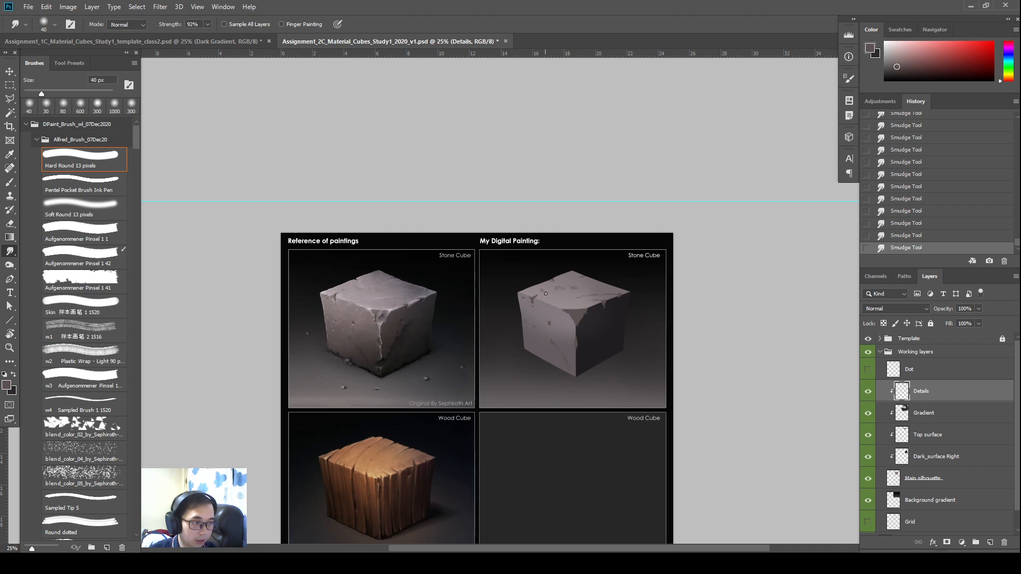
- Add one more stroke on the top face and blend its chip edges further
key("b")
left_click(571, 273)
key("r")
left_click(573, 276)
left_click(572, 276)
left_click(571, 276)
left_click(575, 274)
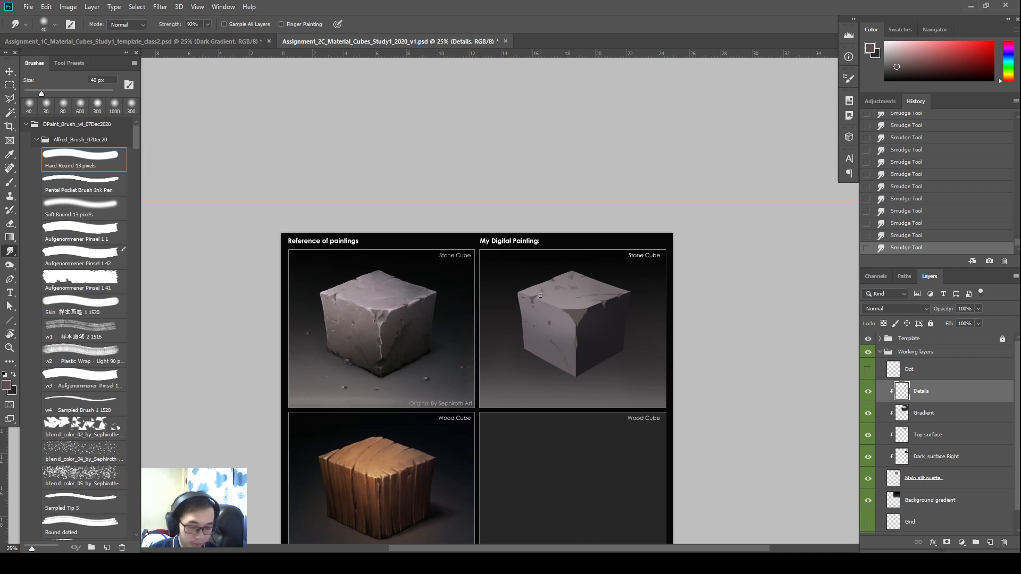
- Marquee-select a patch near the chip, nudge it, deselect and blend it into the cube
key("m")
mouse_move(541, 293)
left_mouse_down()
mouse_move(531, 310)
mouse_move(572, 286)
left_mouse_up()
key("v")
key("ctrl+d")
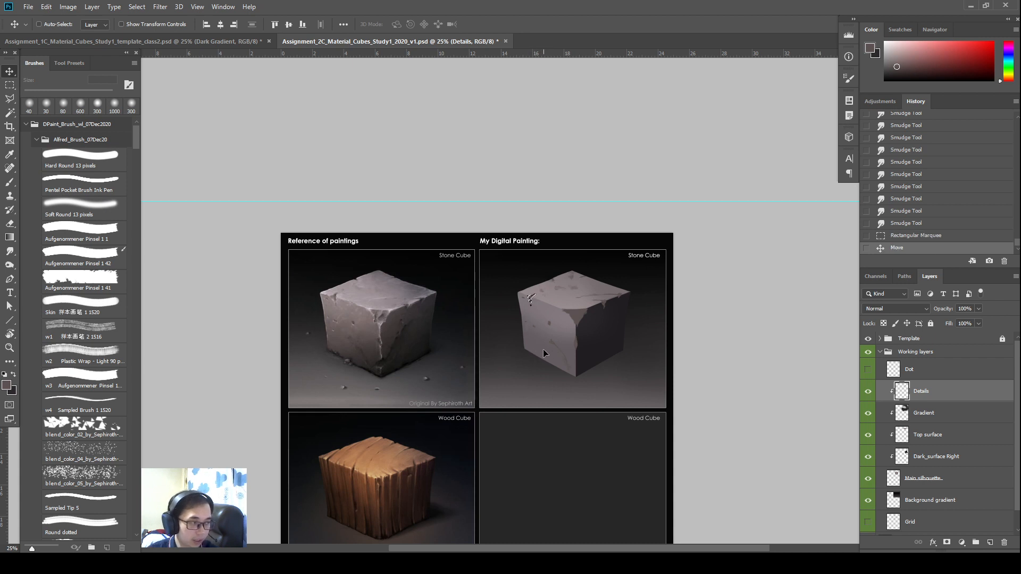
key("ctrl+d")
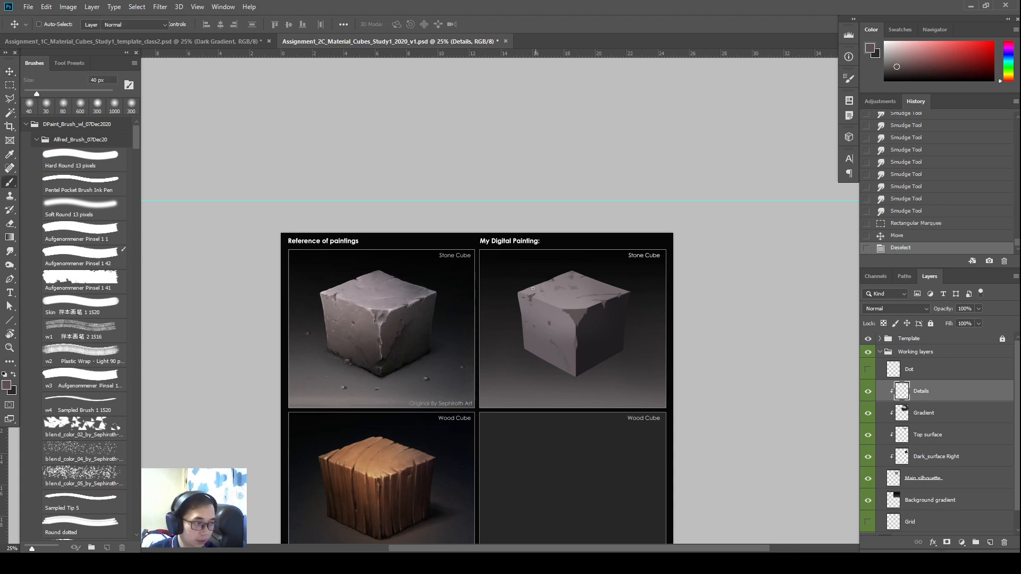
mouse_move(530, 300)
left_mouse_down()
mouse_move(526, 293)
mouse_move(543, 300)
left_mouse_up()
- Undo a stray mark and blend the cube's front face with an enlarged smudge brush
key("b")
left_click(546, 302)
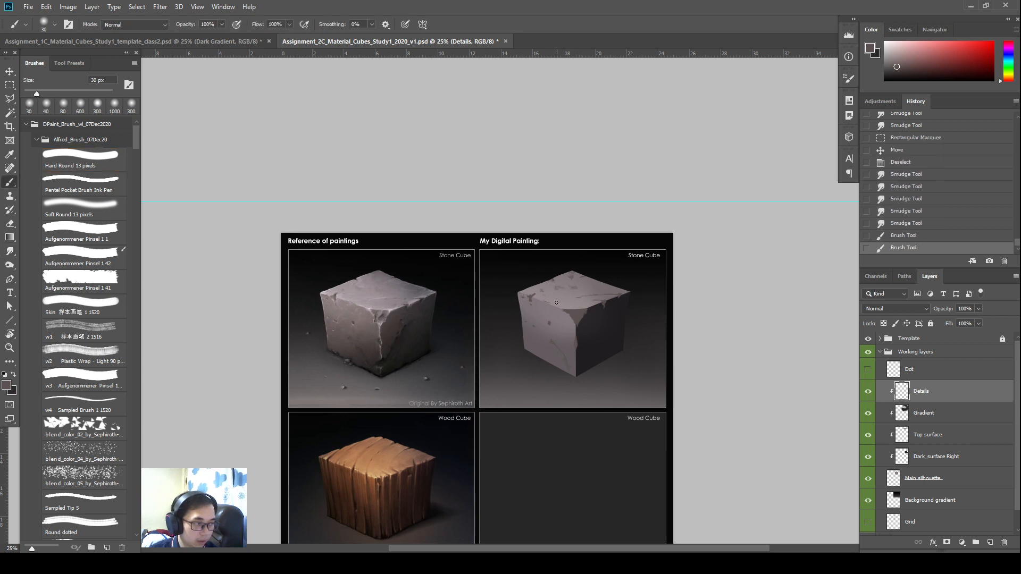
key("ctrl+z")
key("r")
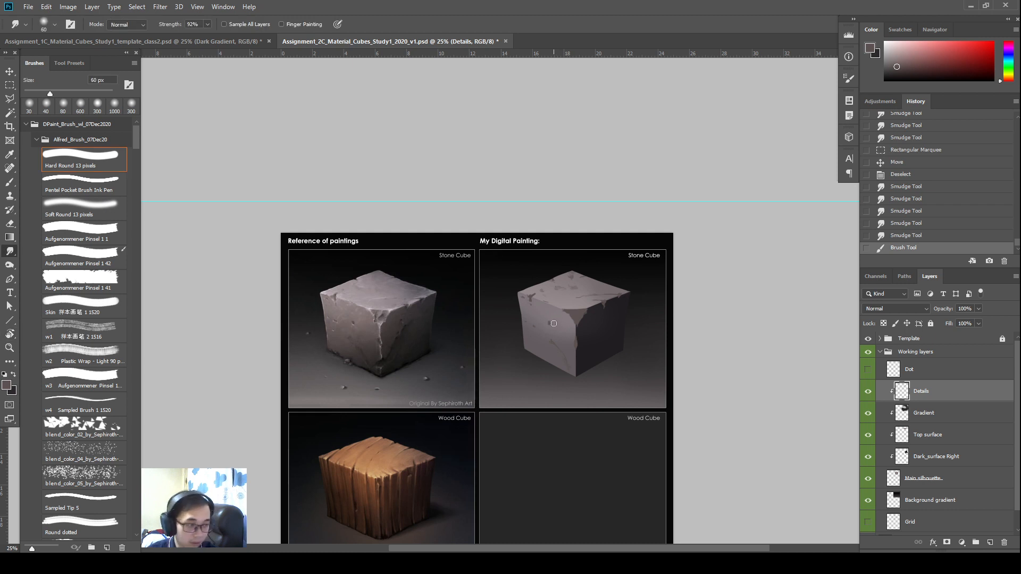
key("bracketright")
key("bracketright")
key("bracketright")
left_click(551, 323)
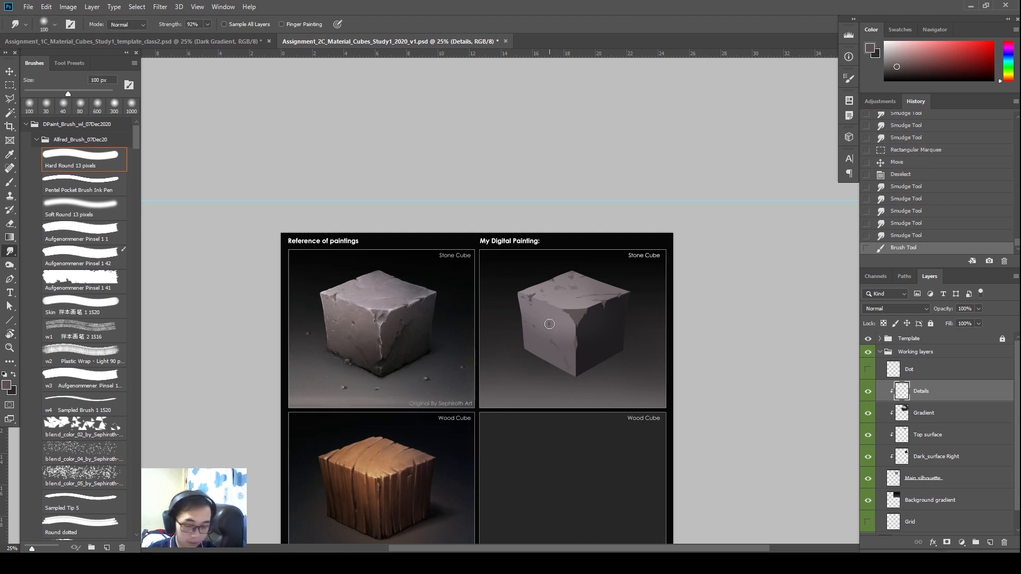
key("bracketright")
key("bracketright")
key("bracketright")
left_click_drag(551, 324, 527, 321)
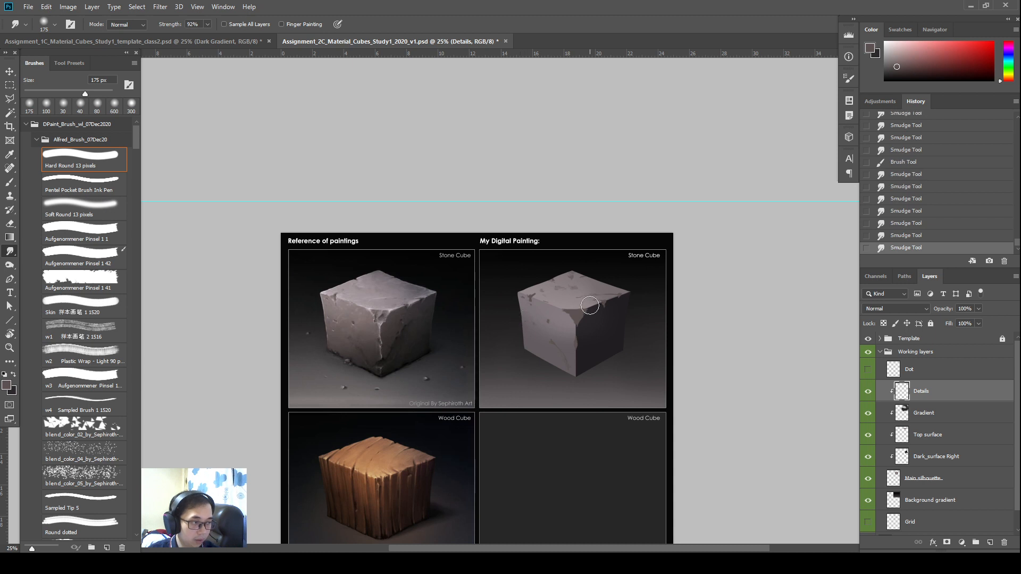
key("b")
left_click_drag(625, 313, 617, 328)
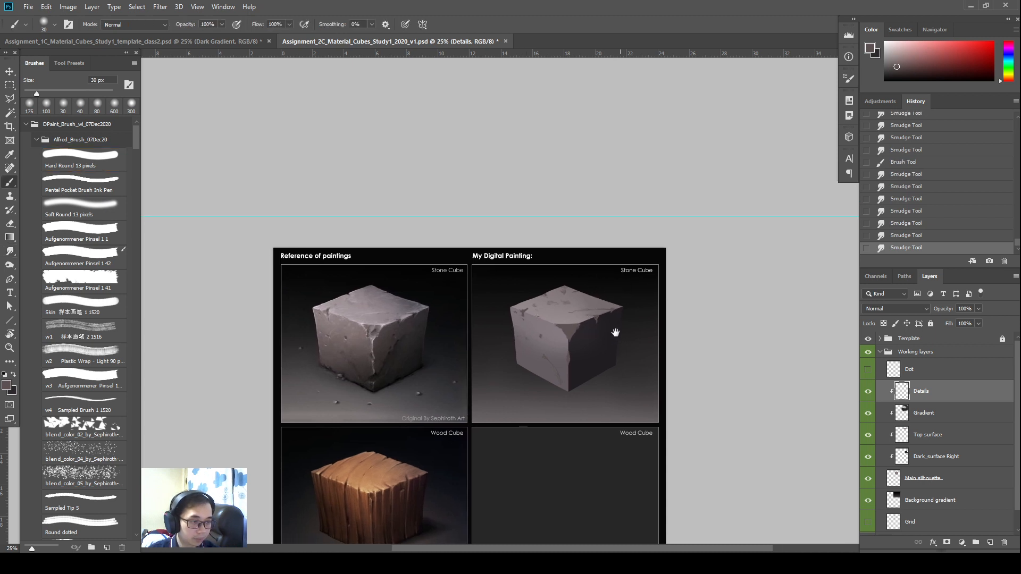
- On the Dark_surface Right layer, try midtone dodge strokes along the cube's edge and undo them
left_click(926, 457)
left_click(869, 457)
key("o")
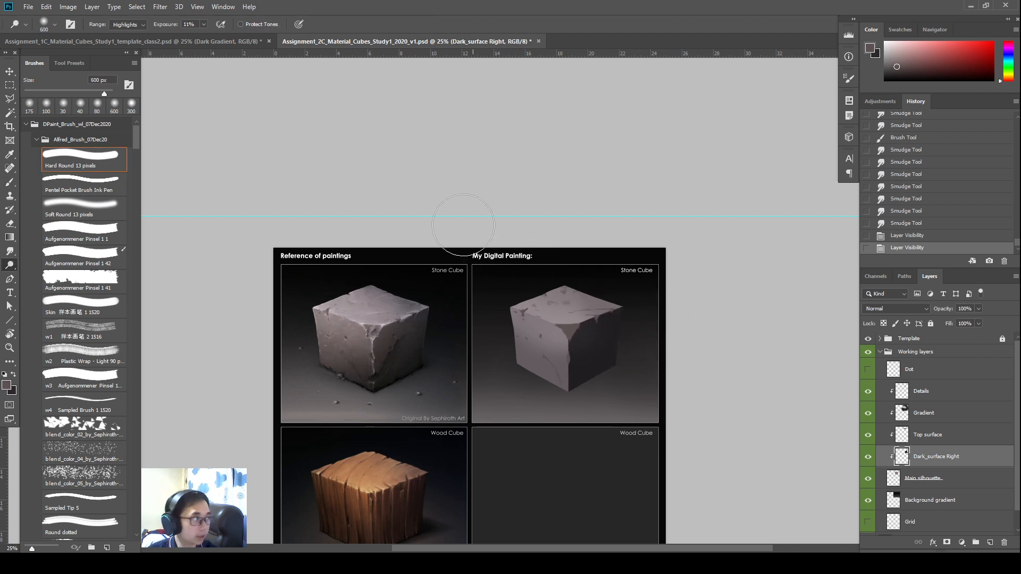
left_click(126, 24)
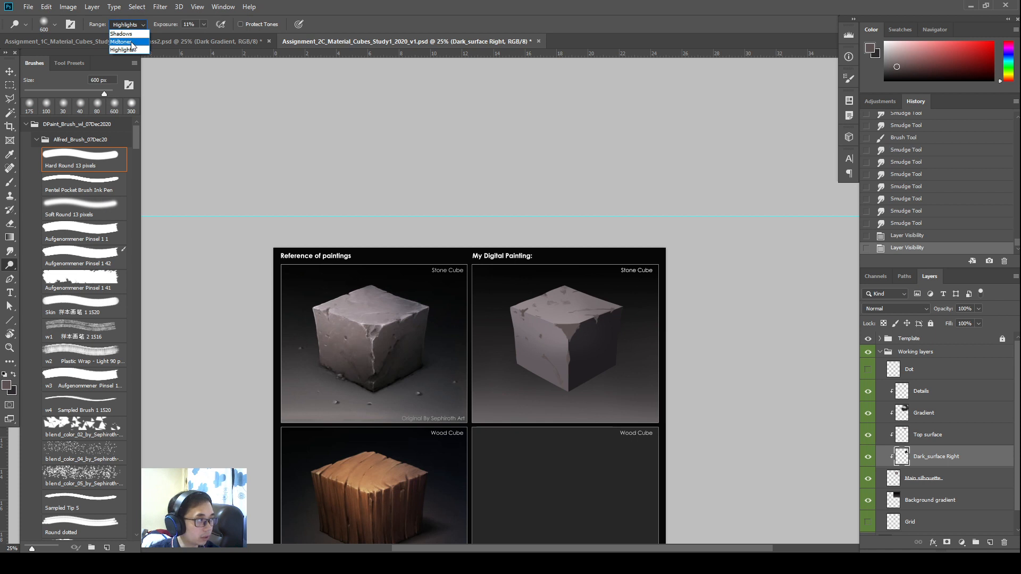
left_click(128, 44)
mouse_move(579, 360)
left_mouse_down()
mouse_move(591, 343)
mouse_move(558, 360)
left_mouse_up()
left_click_drag(607, 335, 619, 319)
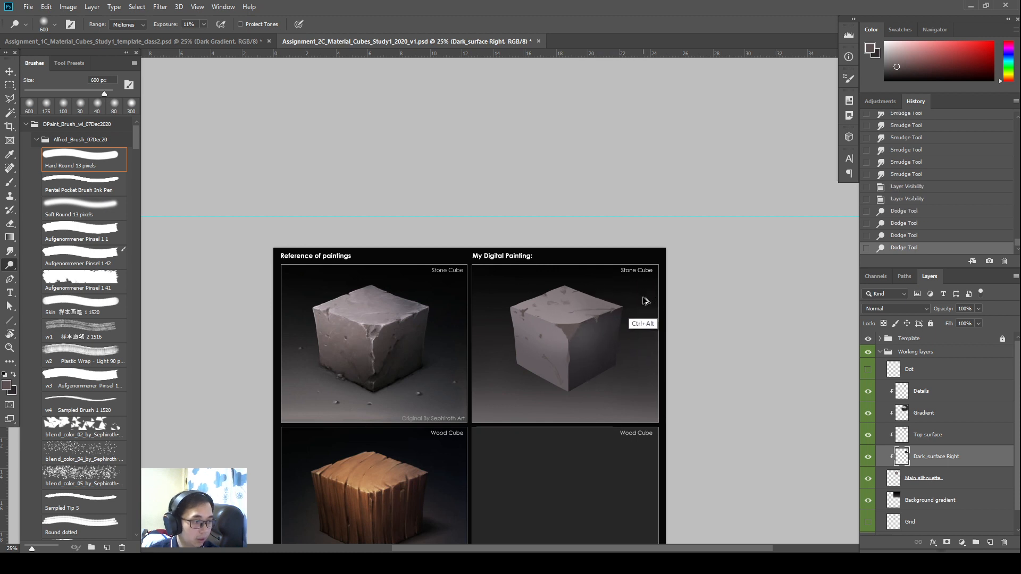
key("ctrl+alt+z")
key("ctrl+alt+z")
key("ctrl+alt+z")
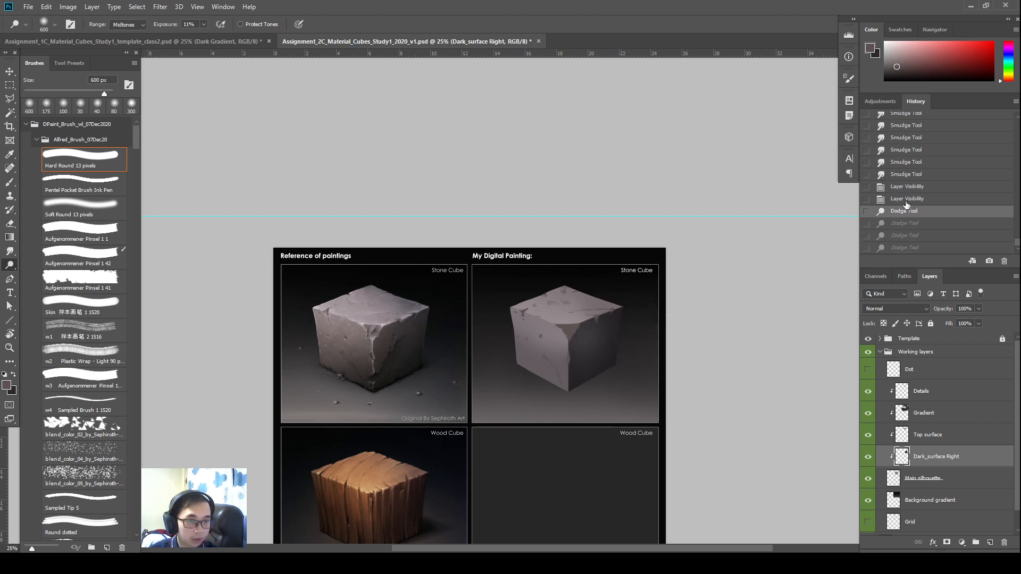
- With Dodge range set to Highlights, lighten the cube's edges, lower front face and upper right edge
left_click(129, 24)
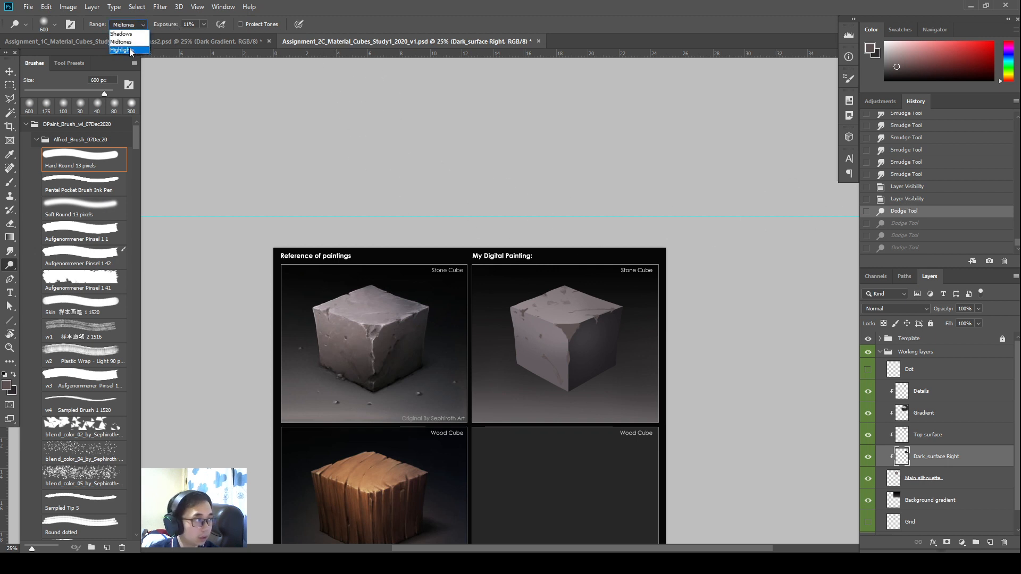
left_click(128, 51)
left_click(912, 200)
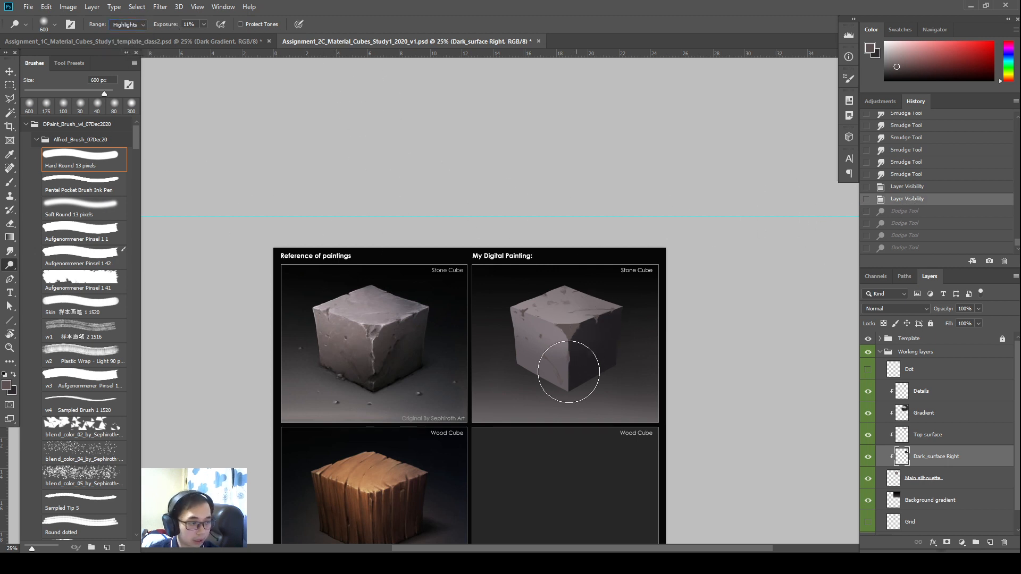
left_click(565, 335)
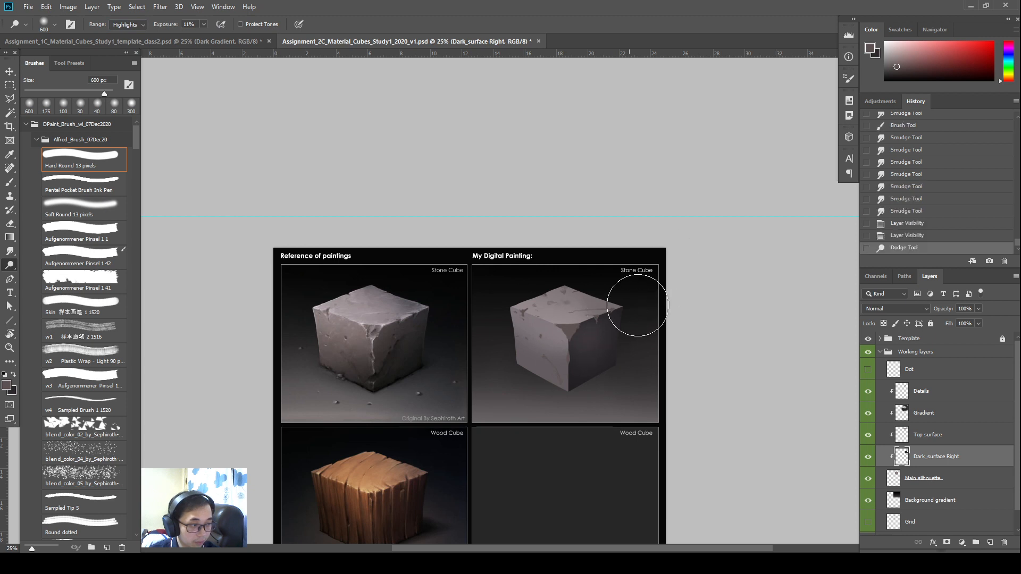
mouse_move(575, 328)
left_mouse_down()
mouse_move(628, 314)
mouse_move(653, 287)
left_mouse_up()
mouse_move(539, 353)
left_mouse_down()
mouse_move(558, 383)
mouse_move(557, 369)
left_mouse_up()
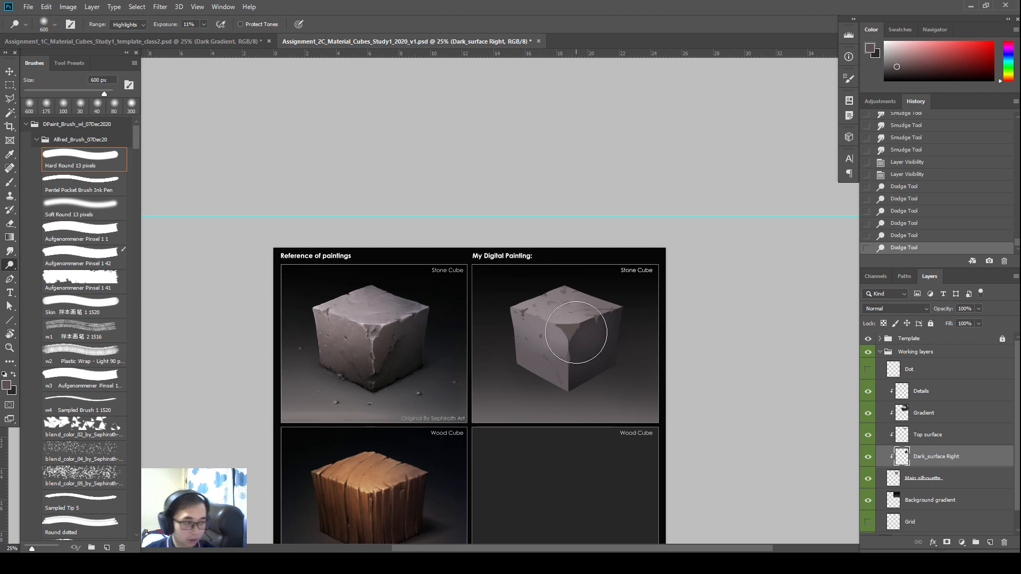
mouse_move(590, 323)
left_mouse_down()
mouse_move(594, 304)
mouse_move(607, 304)
left_mouse_up()
- Darken the layer with Levels, lowering the white Output level to 211
key("ctrl+l")
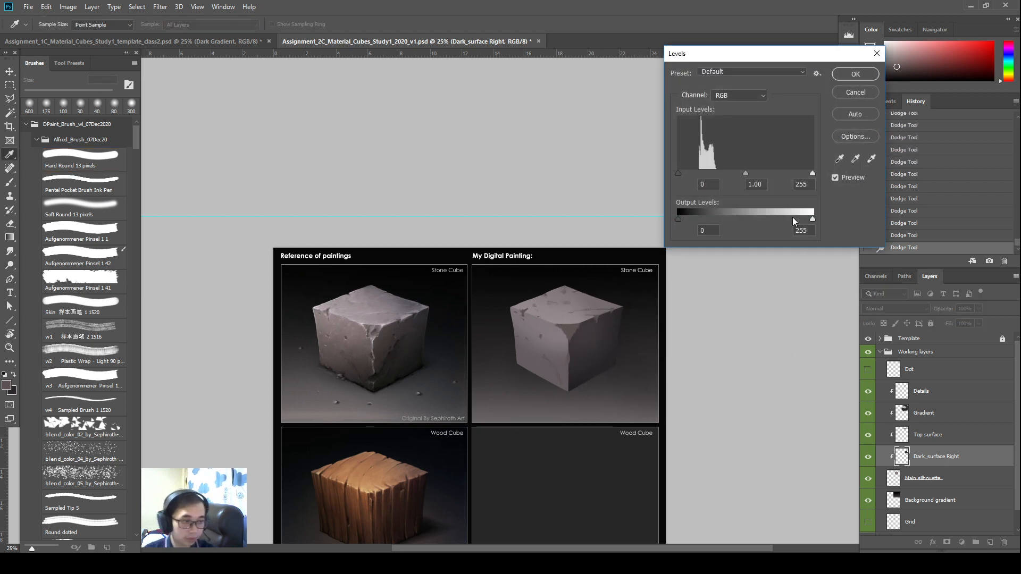
left_click_drag(810, 219, 792, 219)
key("Return")
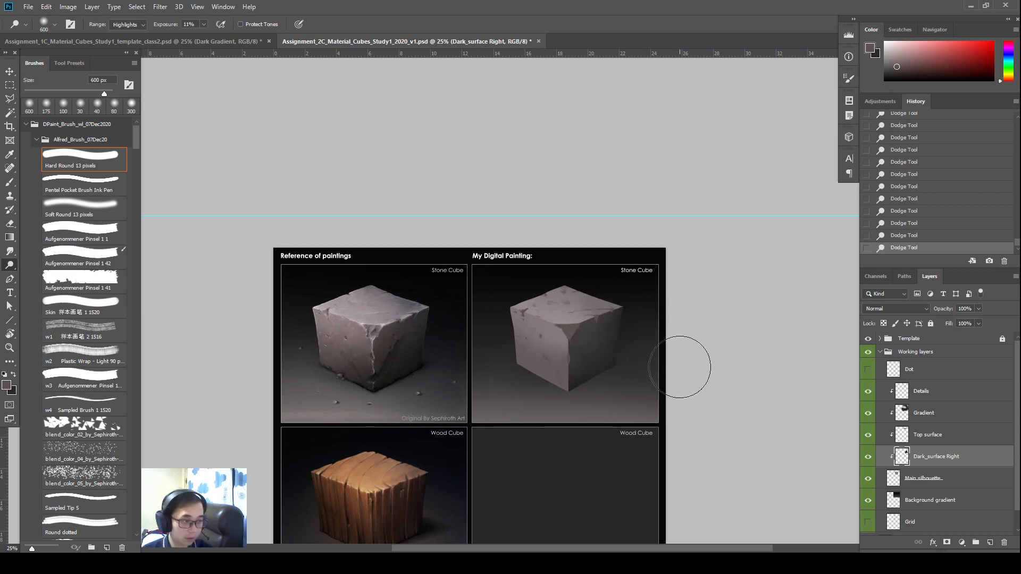
- Desaturate the right face with Hue/Saturation at -14 saturation
key("ctrl+u")
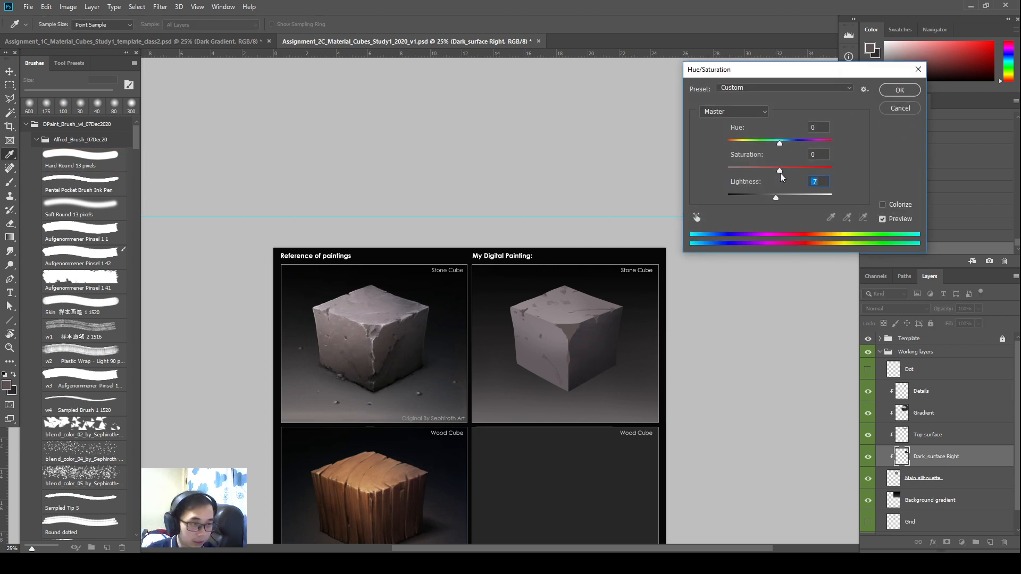
left_click_drag(779, 171, 762, 172)
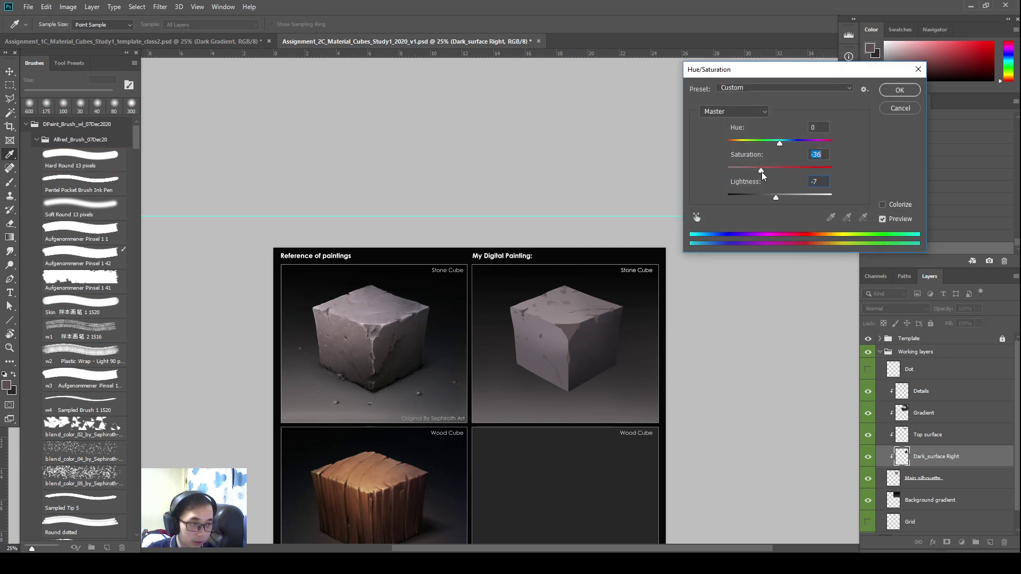
left_click(901, 90)
- Compare the Dark_surface Right layer and lower its Fill to 80%
left_click(868, 457)
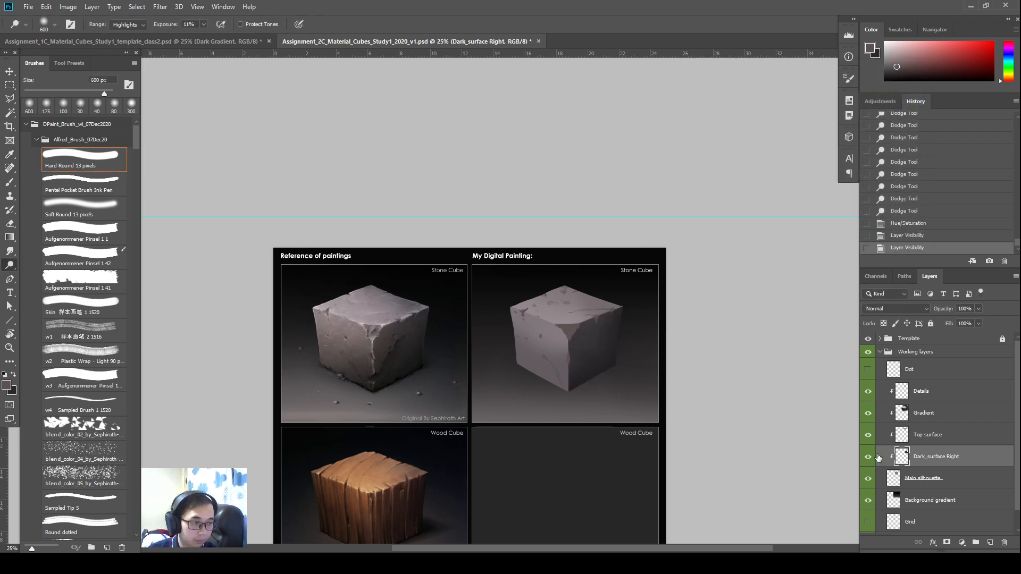
left_click_drag(926, 330, 940, 330)
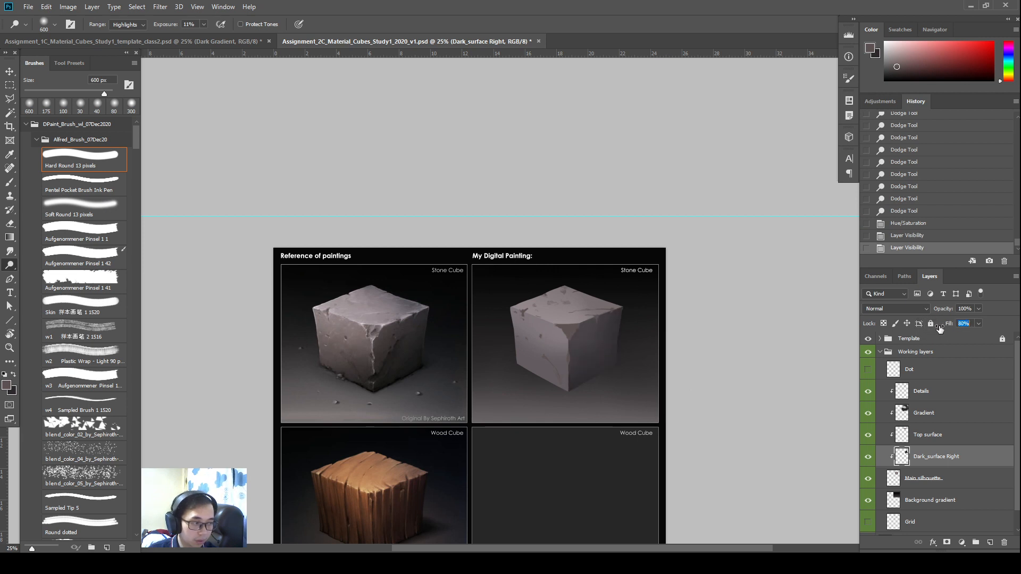
left_click_drag(945, 329, 880, 327)
- Switch the working layer to Details, then to Main silhouette
left_click(944, 399)
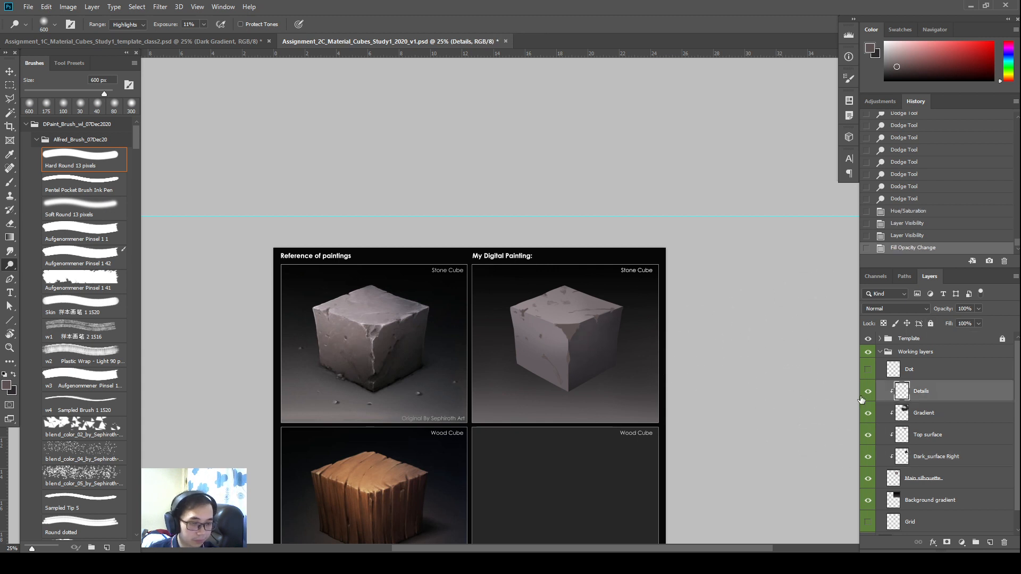
mouse_move(679, 367)
left_mouse_down()
mouse_move(693, 391)
mouse_move(696, 372)
left_mouse_up()
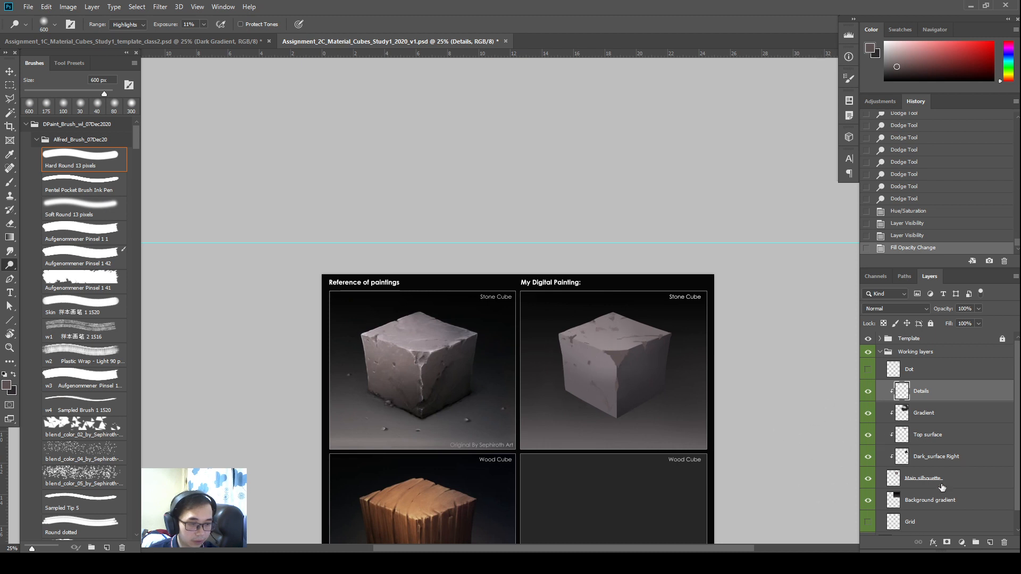
left_click(923, 479)
- Choose the Burn tool with Midtones range and size the brush for the cube's lower faces
key("p")
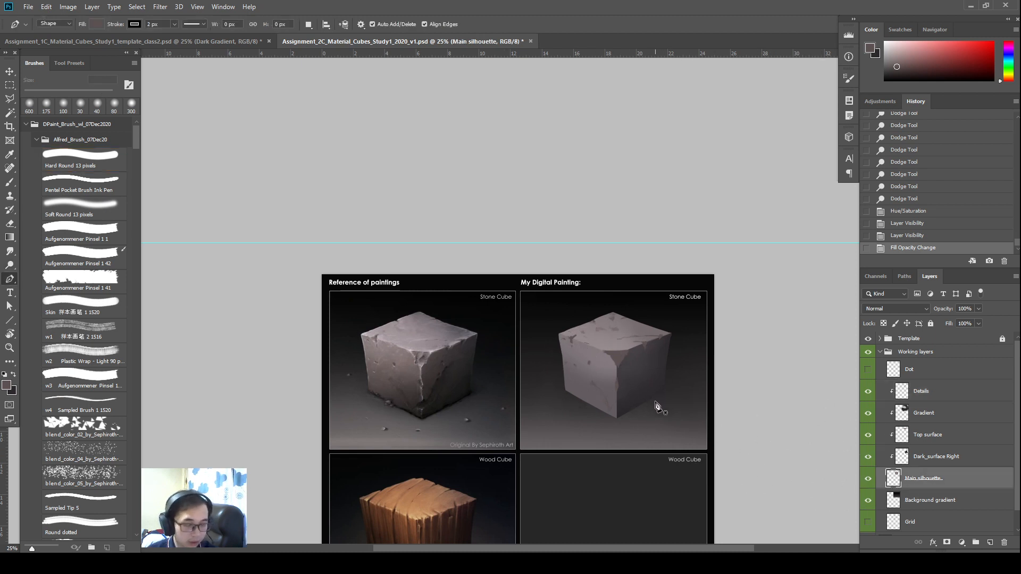
key("o")
key("bracketright")
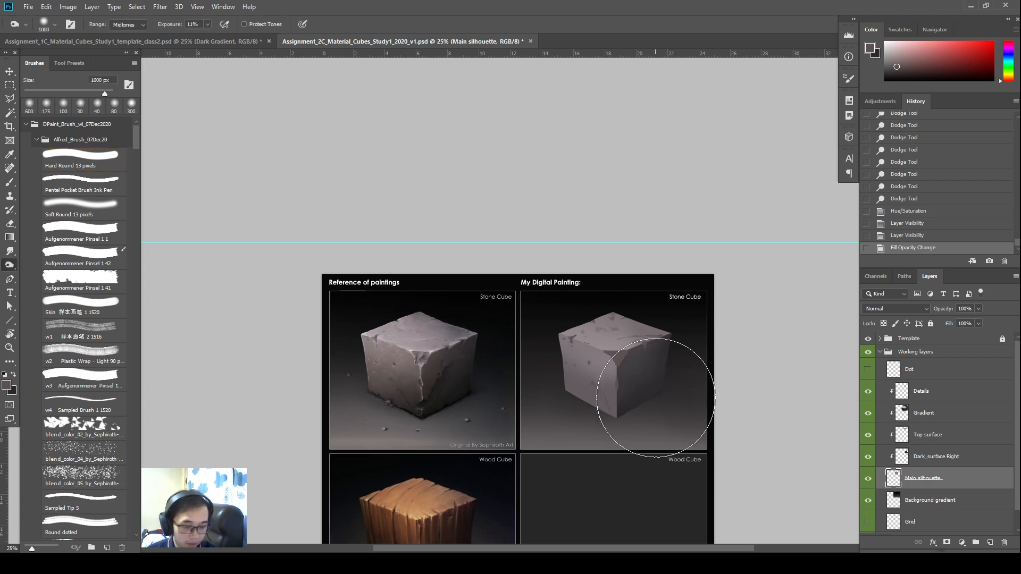
key("bracketleft")
key("bracketleft")
key("bracketleft")
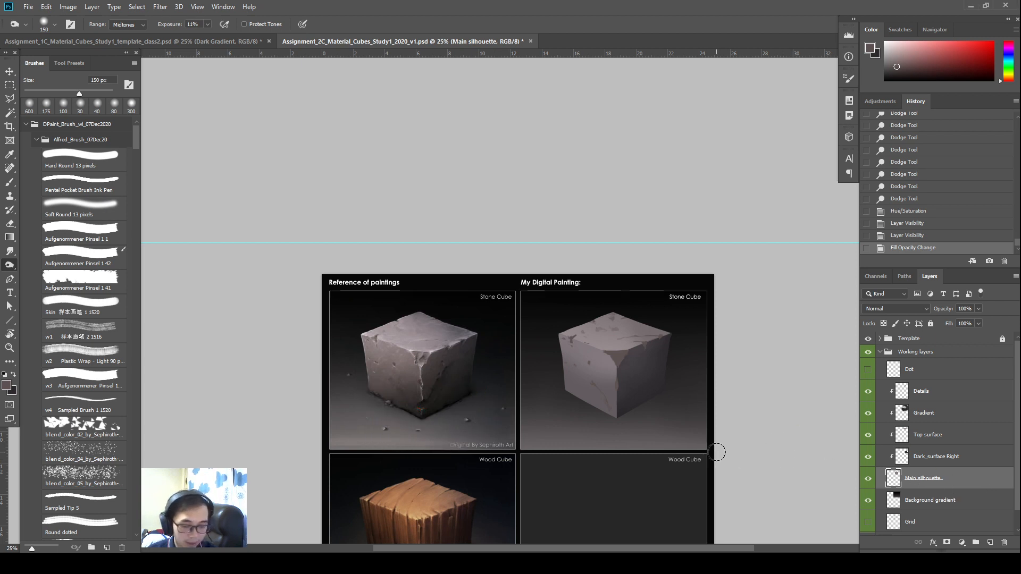
key("alt+shift+h")
key("bracketright")
key("bracketright")
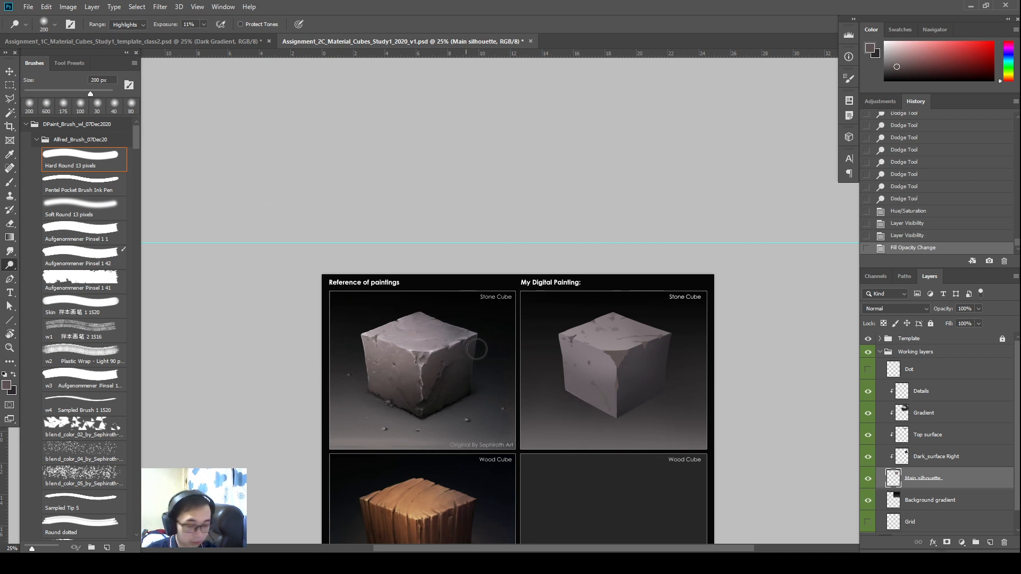
key("shift+o")
key("bracketleft")
- Burn darker shading onto the cube's lower right face and base, resizing the brush between strokes
mouse_move(598, 412)
left_mouse_down()
mouse_move(548, 388)
mouse_move(622, 425)
mouse_move(557, 392)
mouse_move(615, 417)
left_mouse_up()
key("bracketleft")
key("bracketleft")
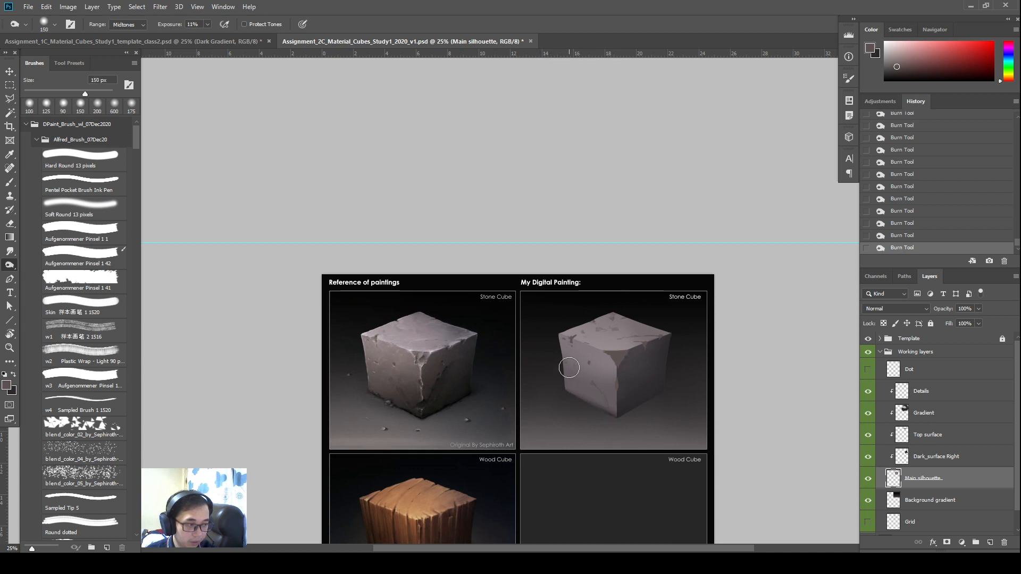
key("bracketright")
key("bracketright")
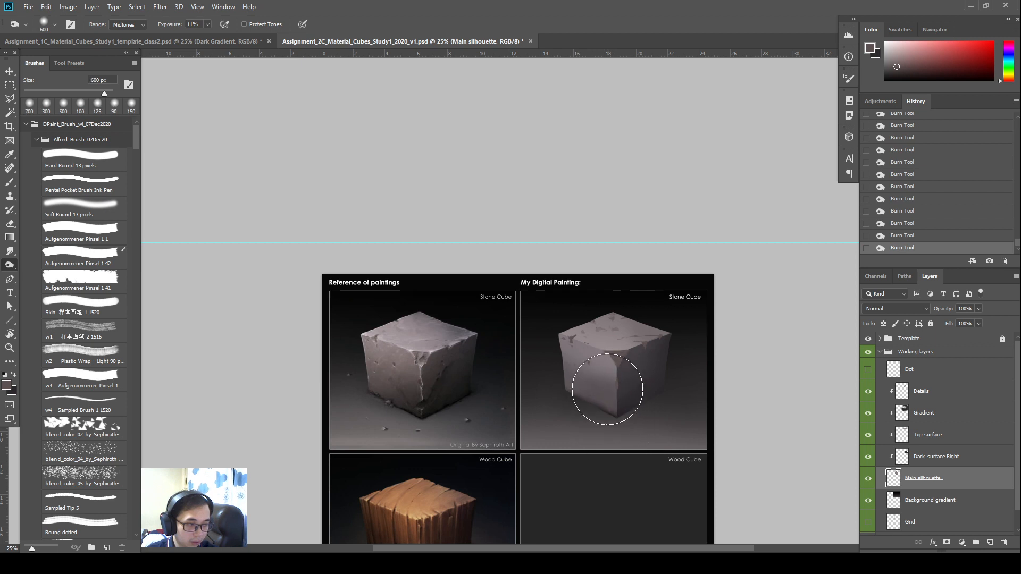
key("bracketright")
key("bracketright")
key("bracketright")
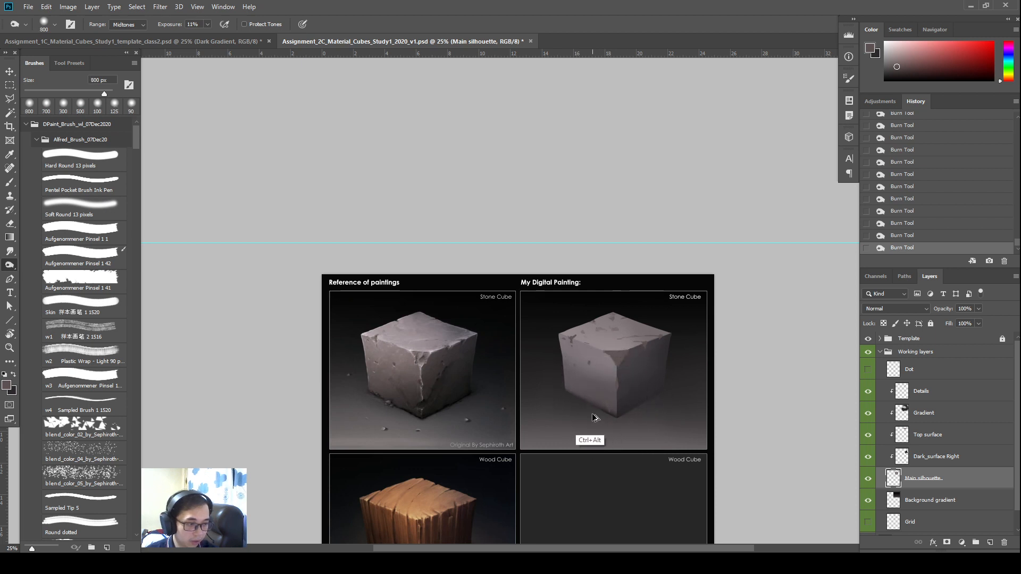
key("ctrl+z")
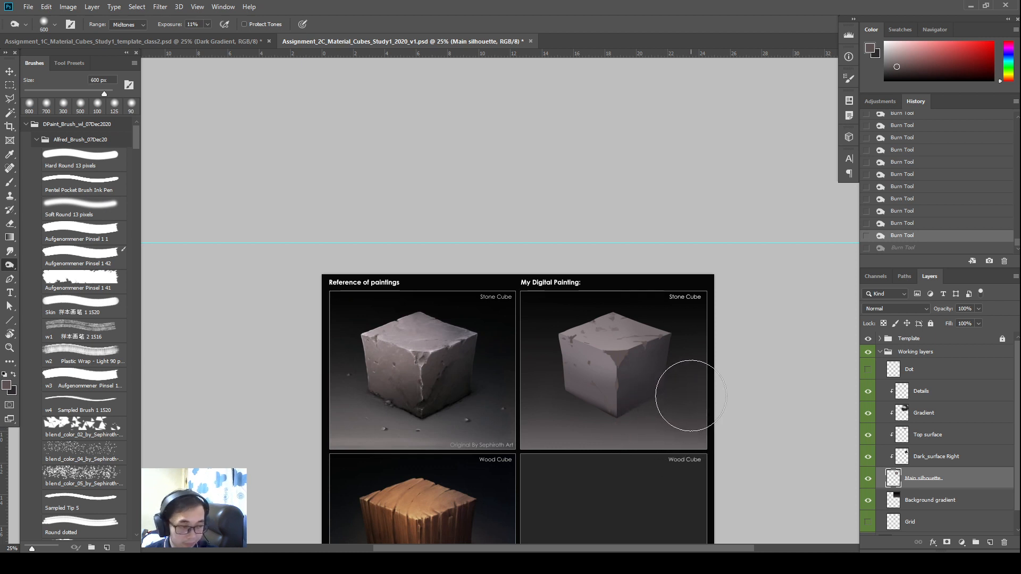
left_click_drag(668, 415, 639, 447)
key("bracketleft")
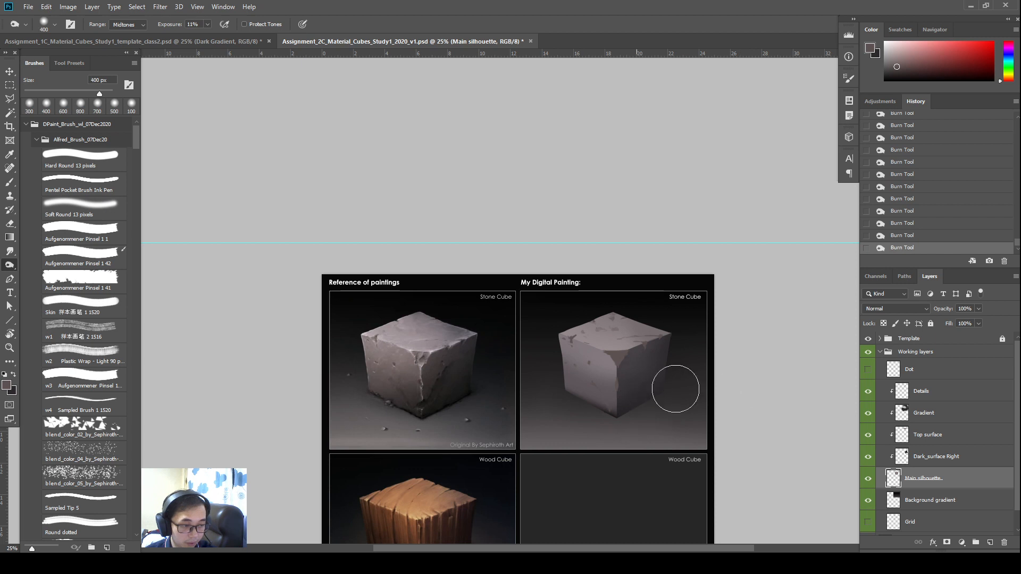
- Burn more shading on the Dark_surface Right and Main silhouette layers with 300-500 px brushes, ending on Details
left_click(949, 461)
key("bracketleft")
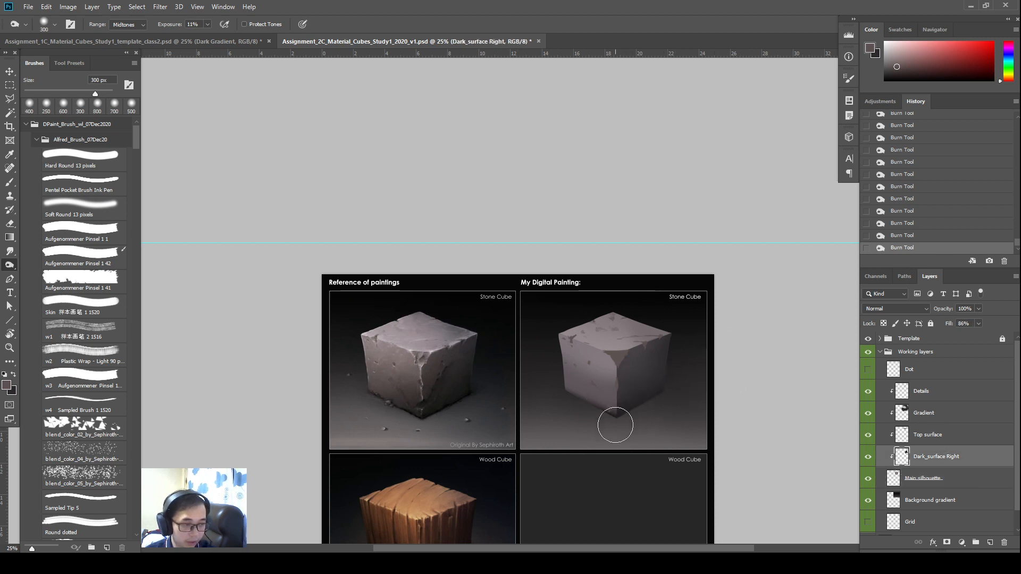
key("bracketleft")
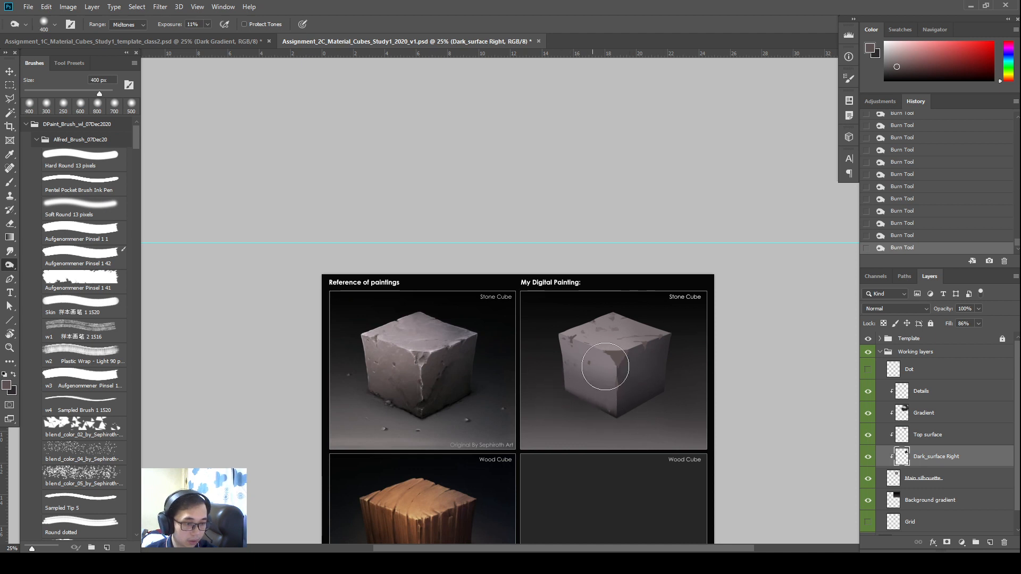
left_click(918, 480)
key("bracketright")
key("bracketright")
key("bracketright")
key("bracketright")
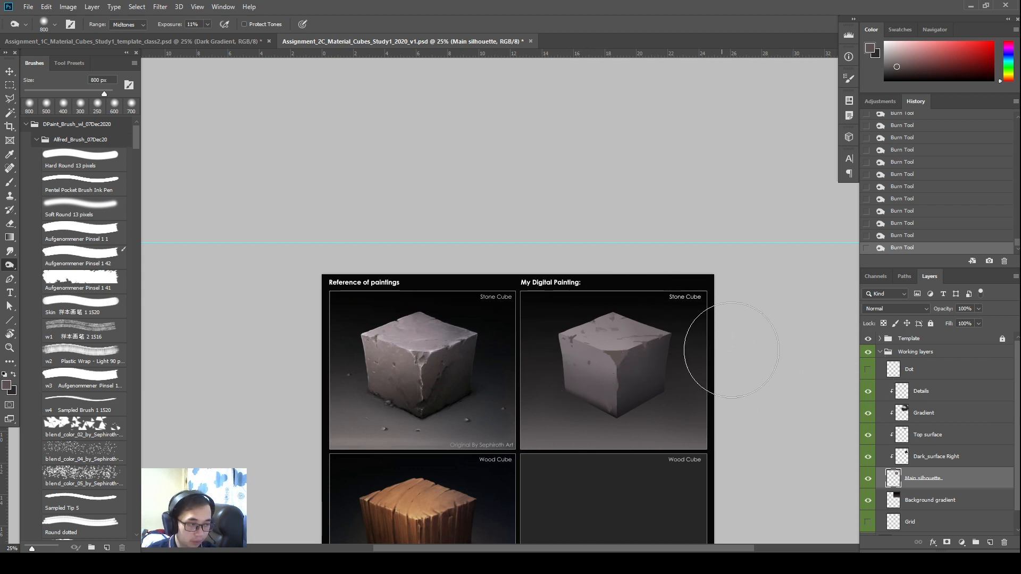
left_click(901, 392)
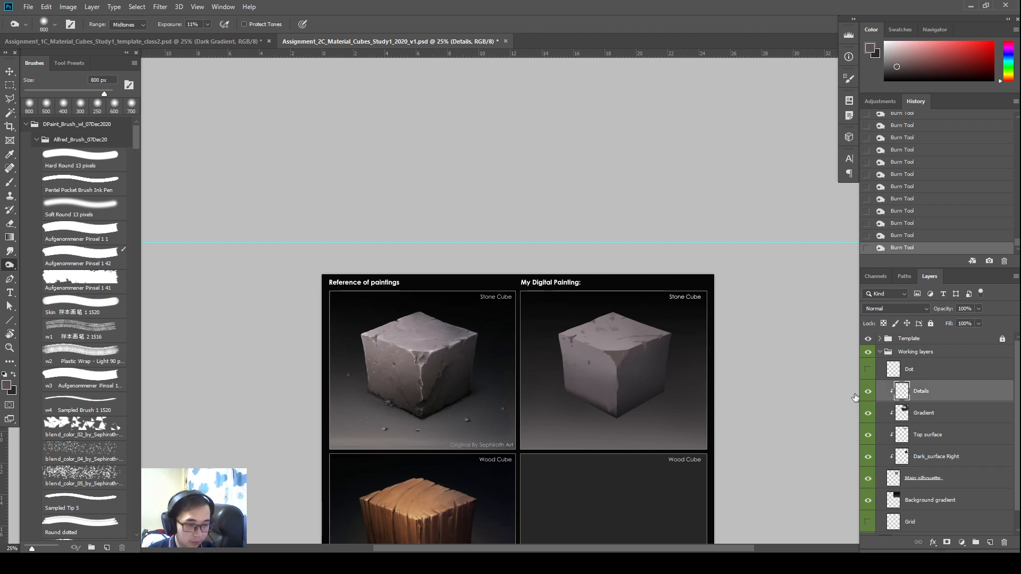